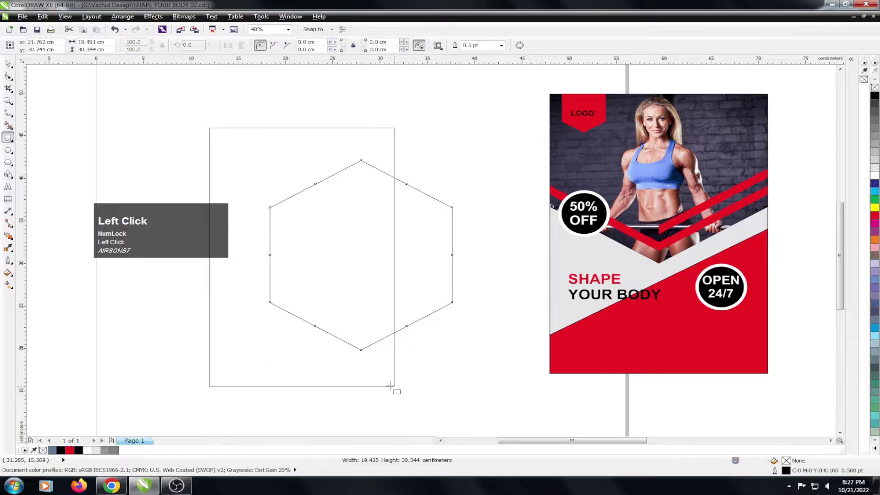
# - Finish the rectangle around the hexagon and set its size to 23 cm wide by 33 cm high
pyautogui.press('space')
pyautogui.click(89, 42)
pyautogui.write('23')
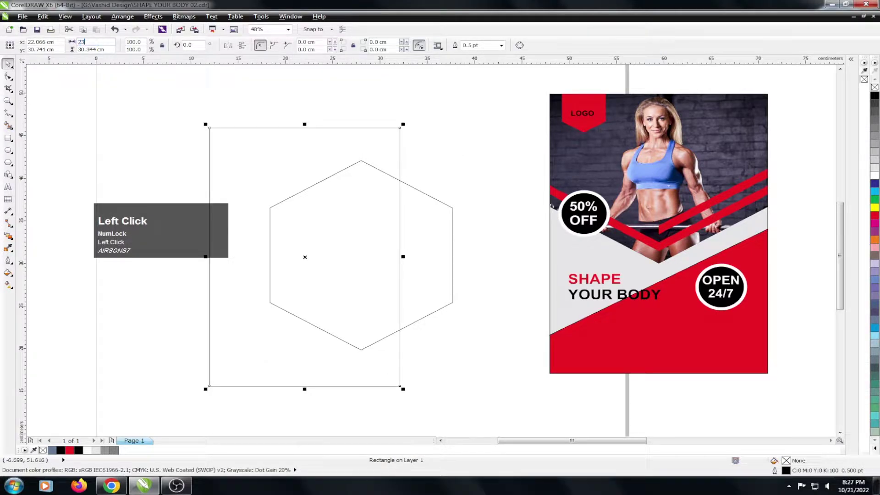
pyautogui.press('Tab')
pyautogui.write('33')
pyautogui.press('Tab')
# - Enlarge the hexagon to about 26.8 × 30.9 cm over the rectangle's upper part and centre it horizontally on the rectangle
pyautogui.click(438, 224)
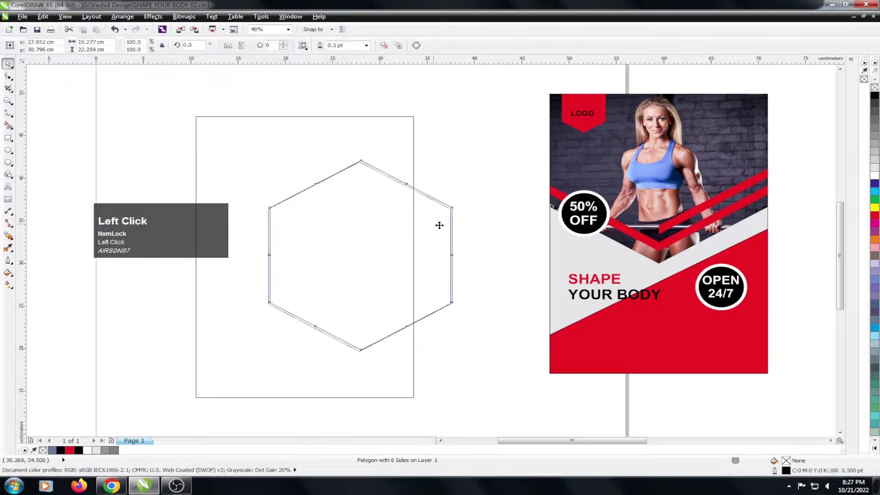
pyautogui.moveTo(438, 224); pyautogui.dragTo(421, 115)
pyautogui.scroll(-2, 400, 188)
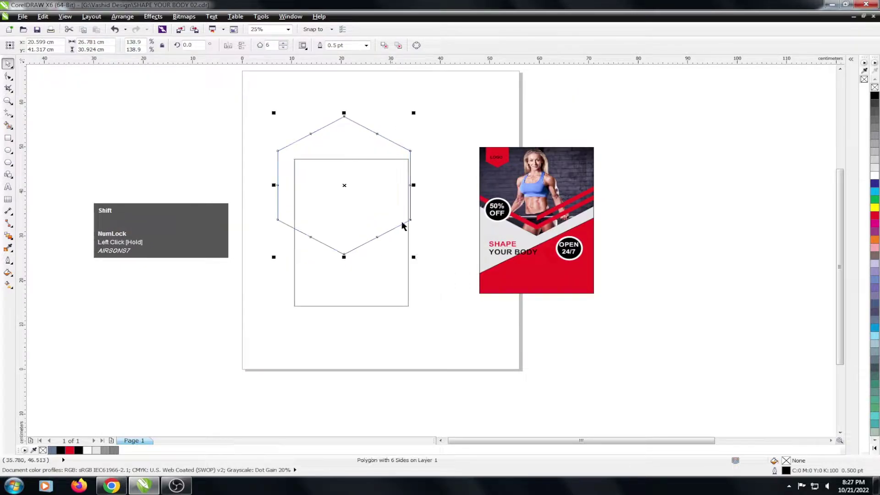
pyautogui.keyDown('shift'); pyautogui.click(407, 225); pyautogui.keyUp('shift')
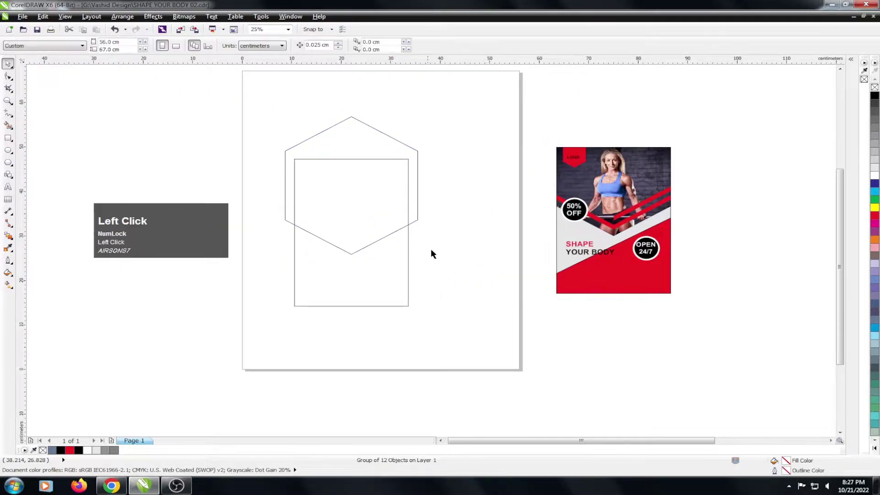
pyautogui.keyDown('shift'); pyautogui.click(349, 301); pyautogui.keyUp('shift')
pyautogui.press('x')
pyautogui.click(442, 262)
# - Enlarge the hexagon to about 29.9 × 34.5 cm and raise it so its centre lies at about y 44.3 cm
pyautogui.hotkey('ctrl', 'space')
pyautogui.moveTo(246, 106); pyautogui.dragTo(466, 355)
pyautogui.hotkey('shift', 'F2')
pyautogui.moveTo(376, 148); pyautogui.dragTo(377, 132)
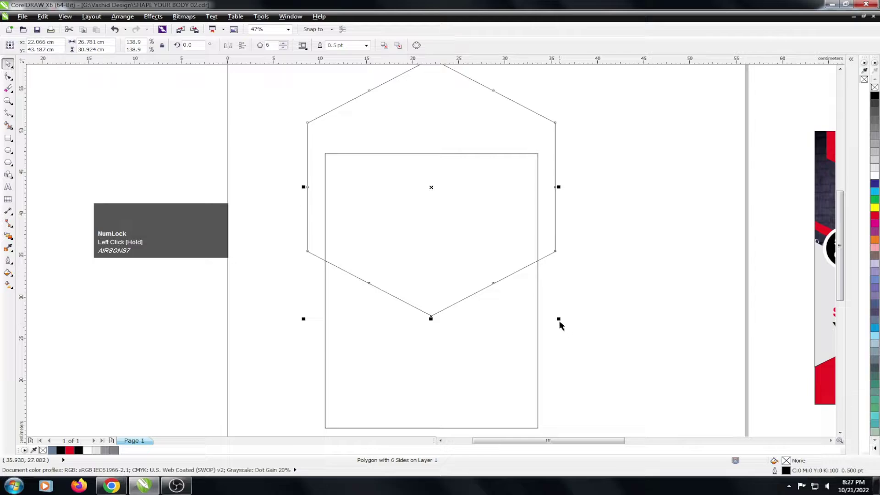
pyautogui.moveTo(559, 320); pyautogui.dragTo(573, 333)
pyautogui.moveTo(556, 249); pyautogui.dragTo(555, 239)
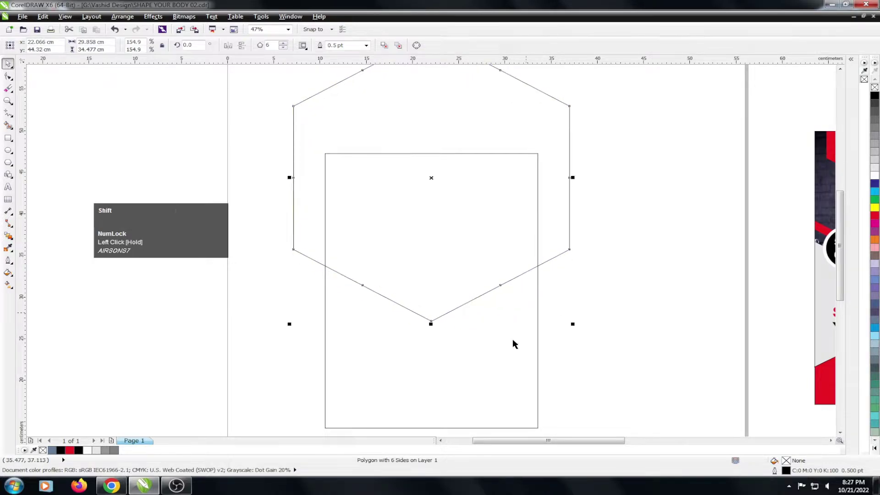
pyautogui.keyDown('shift'); pyautogui.click(596, 320); pyautogui.keyUp('shift')
# - Use Smart Fill on the area where the hexagon overlaps the rectangle, and bring the hexagon to the front
pyautogui.click(6, 125)
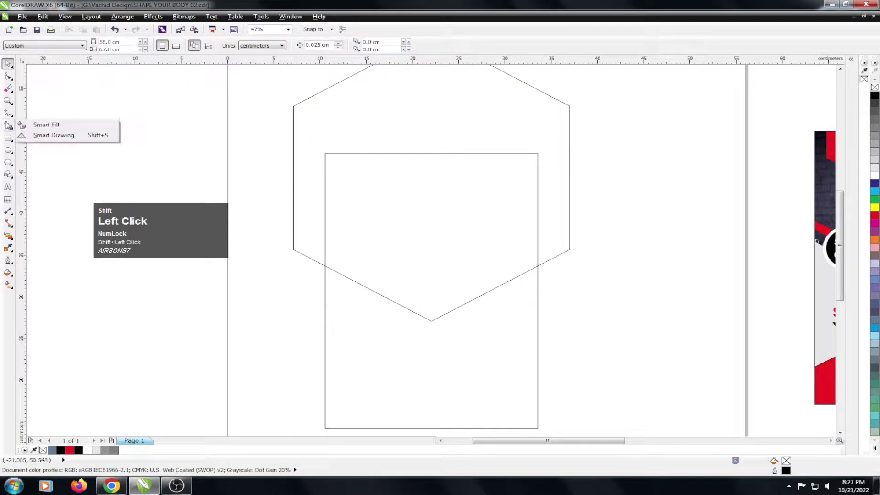
pyautogui.click(46, 125)
pyautogui.click(362, 220)
pyautogui.press('space')
pyautogui.click(500, 239)
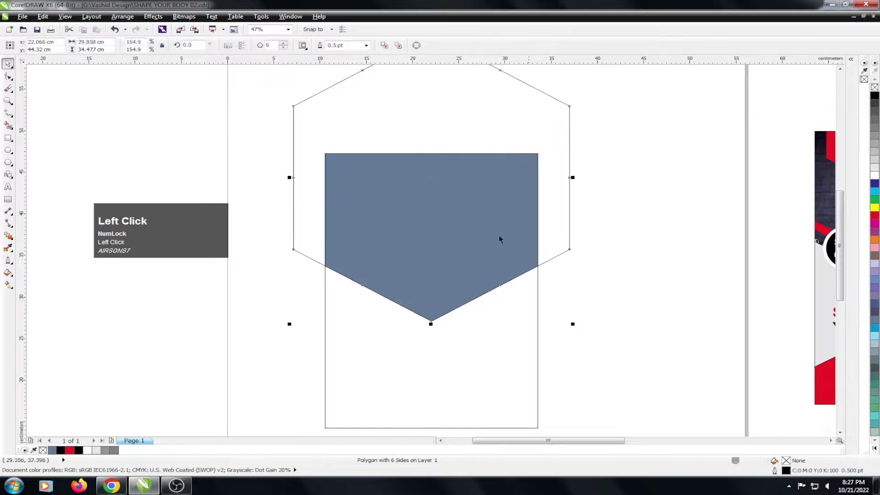
pyautogui.hotkey('shift', 'pageup')
pyautogui.click(560, 275)
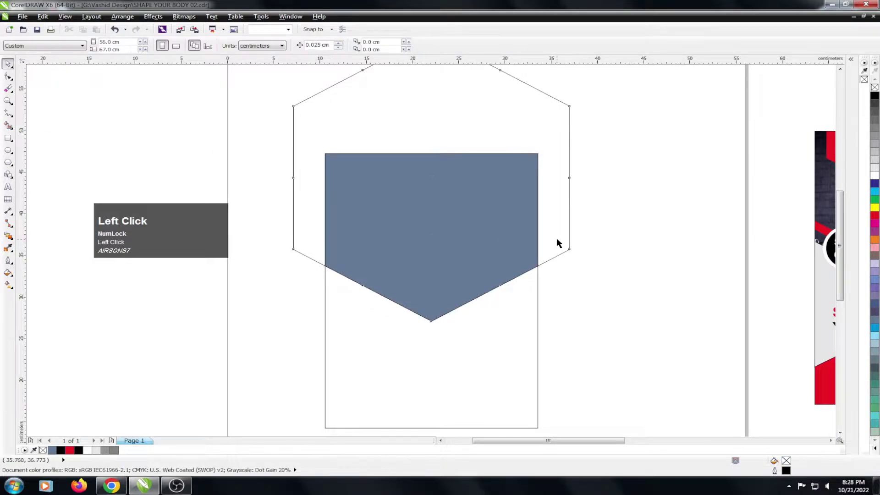
# - Shrink the hexagon about its centre and add two evenly stepped smaller copies inside it, about 26.3 and 24.5 cm wide
pyautogui.click(556, 238)
pyautogui.moveTo(575, 325); pyautogui.dragTo(520, 308)
pyautogui.scroll(-1, 334, 219)
pyautogui.scroll(1, 386, 232)
pyautogui.rightClick(520, 309)
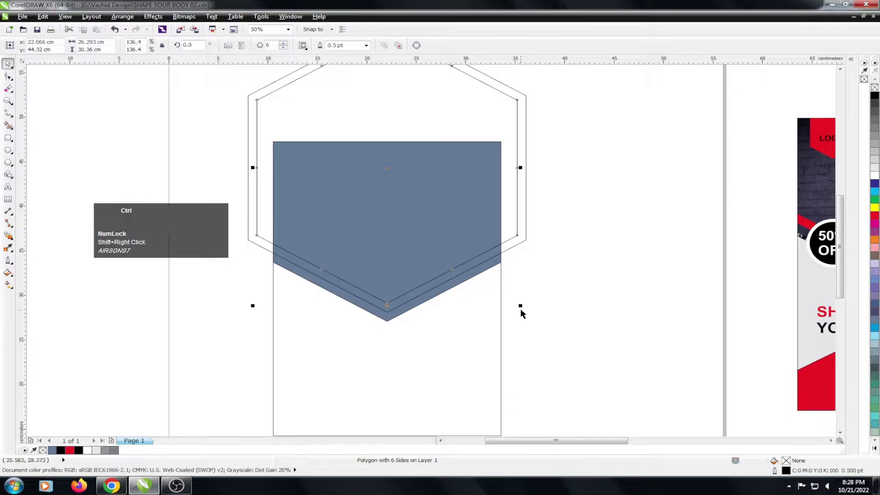
pyautogui.hotkey('ctrl', 'd')
pyautogui.scroll(-1, 366, 222)
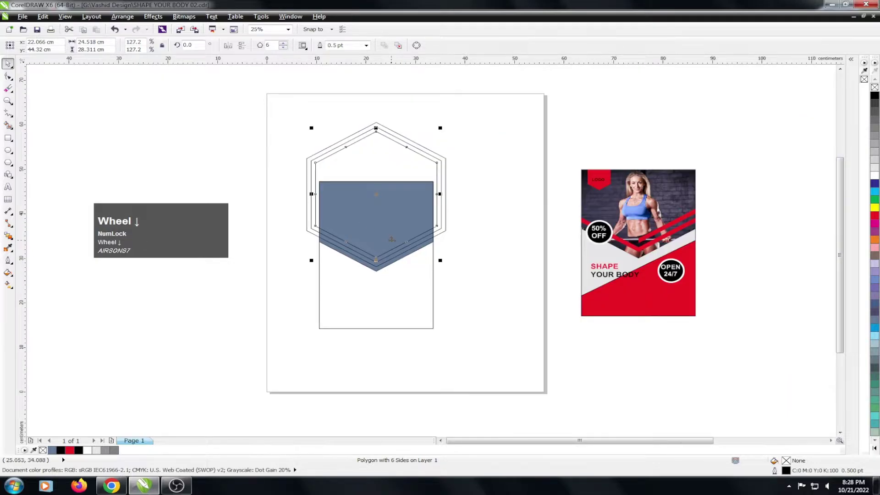
pyautogui.scroll(1, 392, 240)
pyautogui.moveTo(407, 213); pyautogui.dragTo(408, 205)
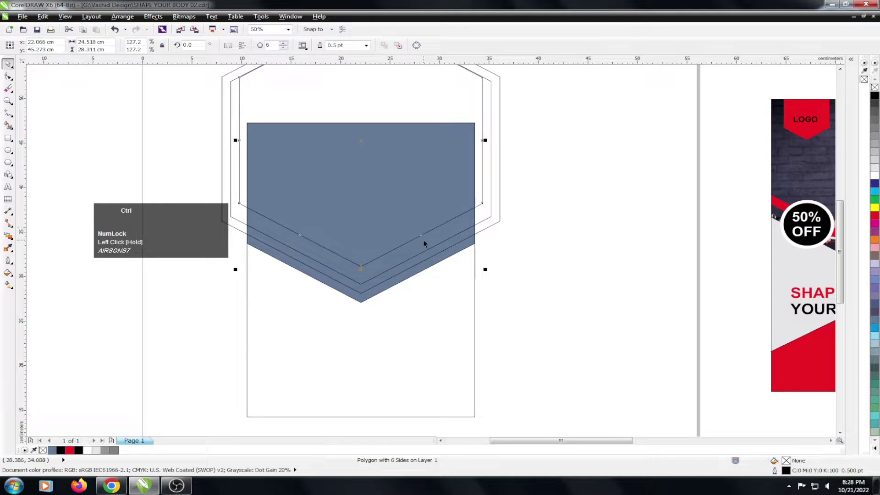
pyautogui.moveTo(485, 269); pyautogui.dragTo(479, 261)
pyautogui.hotkey('ctrl', 'z')
pyautogui.hotkey('ctrl', 'z')
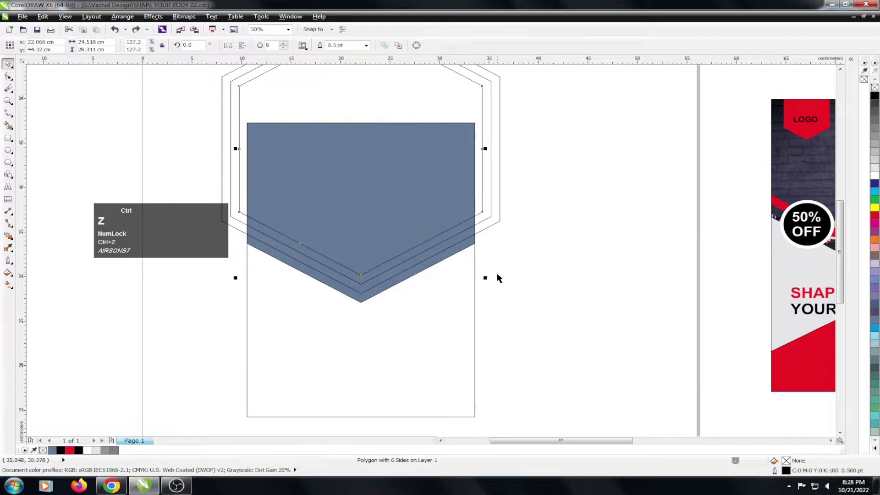
# - Use Smart Fill to create the V-shaped band between the outer and middle hexagon outlines within the panel
pyautogui.scroll(2, 406, 271)
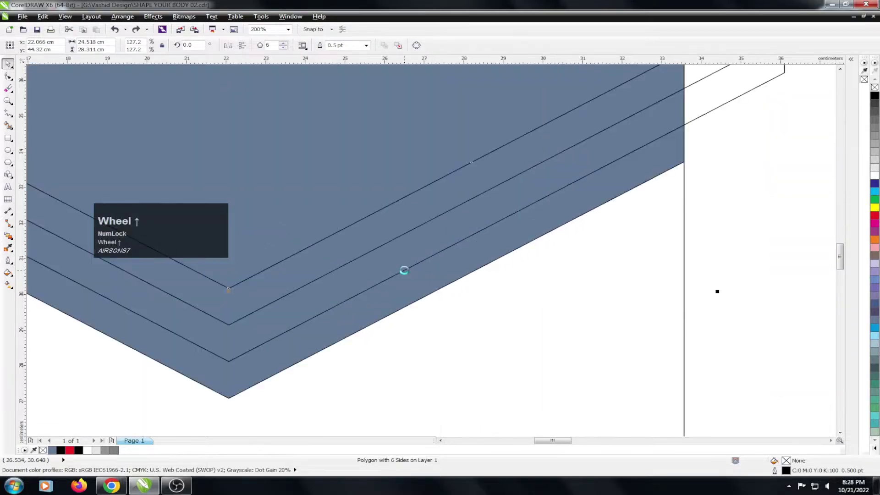
pyautogui.scroll(-1, 407, 273)
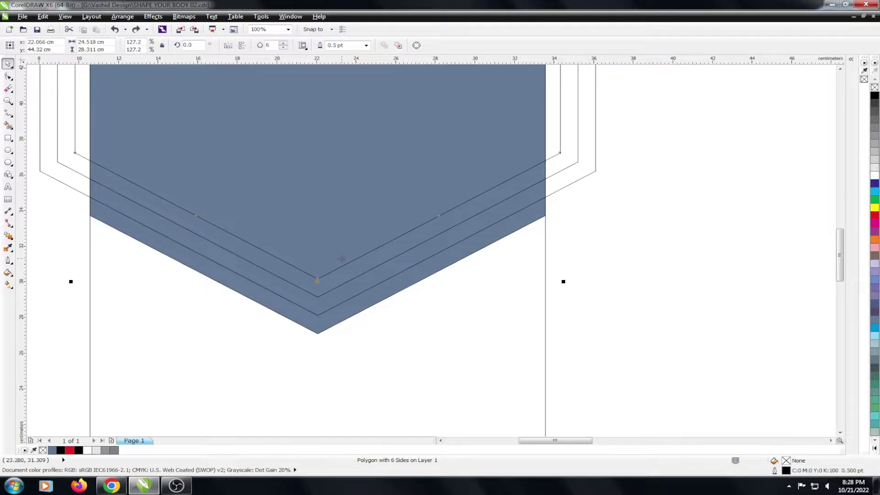
pyautogui.scroll(-1, 405, 310)
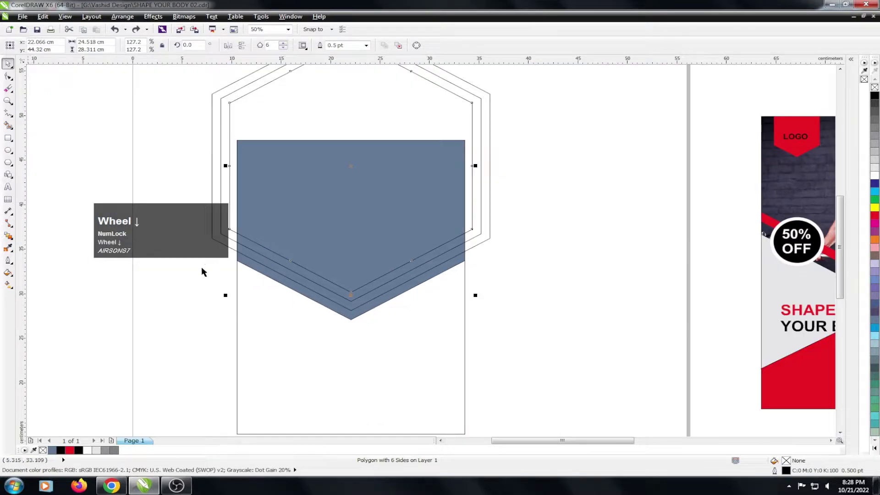
pyautogui.click(9, 125)
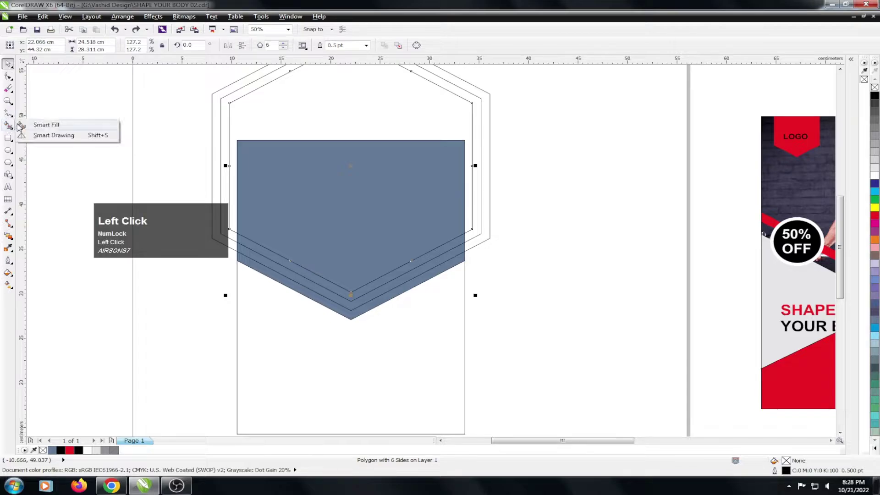
pyautogui.click(36, 122)
pyautogui.scroll(1, 299, 281)
pyautogui.click(296, 275)
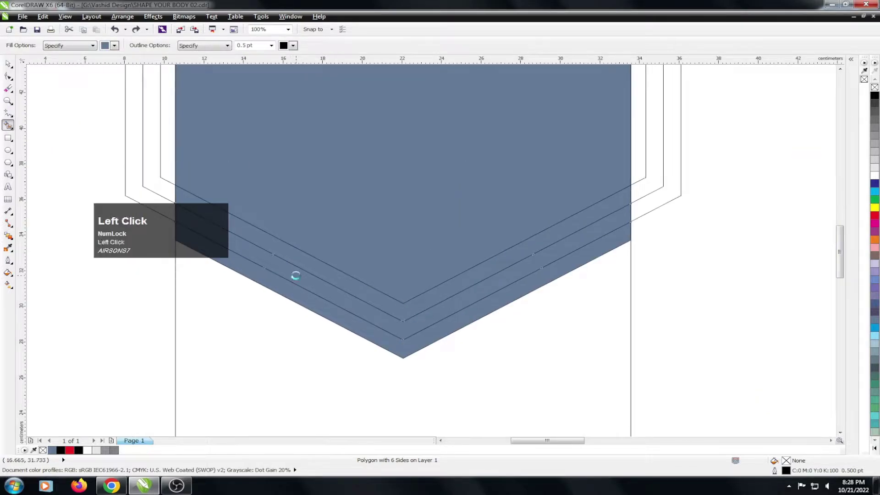
pyautogui.press('space')
pyautogui.scroll(-1, 182, 217)
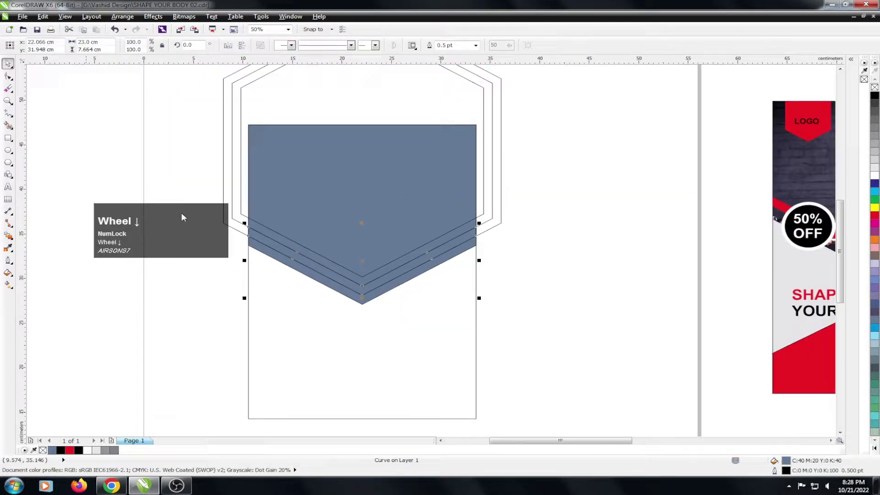
# - Draw a vertical line through the hexagons and rectangle and centre it horizontally on the design
pyautogui.click(8, 112)
pyautogui.scroll(-1, 350, 235)
pyautogui.click(359, 103)
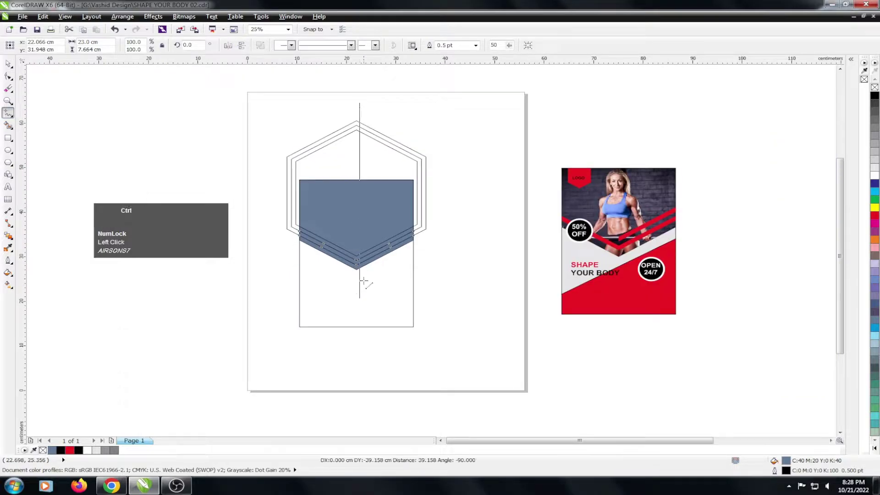
pyautogui.keyDown('ctrl'); pyautogui.click(361, 321); pyautogui.keyUp('ctrl')
pyautogui.hotkey('ctrl', 'space')
pyautogui.keyDown('shift'); pyautogui.click(390, 220); pyautogui.keyUp('shift')
pyautogui.press('c')
pyautogui.click(443, 169)
pyautogui.scroll(2, 365, 250)
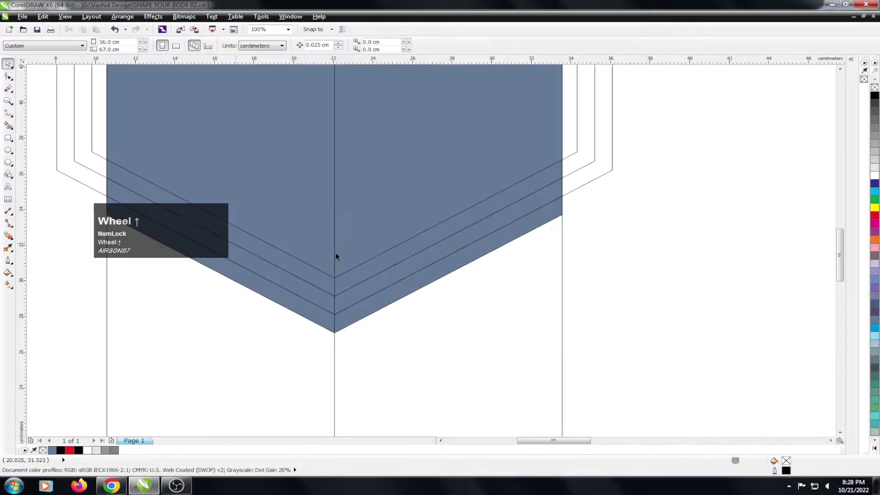
# - Use Smart Fill on the right half of the band between the middle and inner hexagon outlines
pyautogui.click(8, 125)
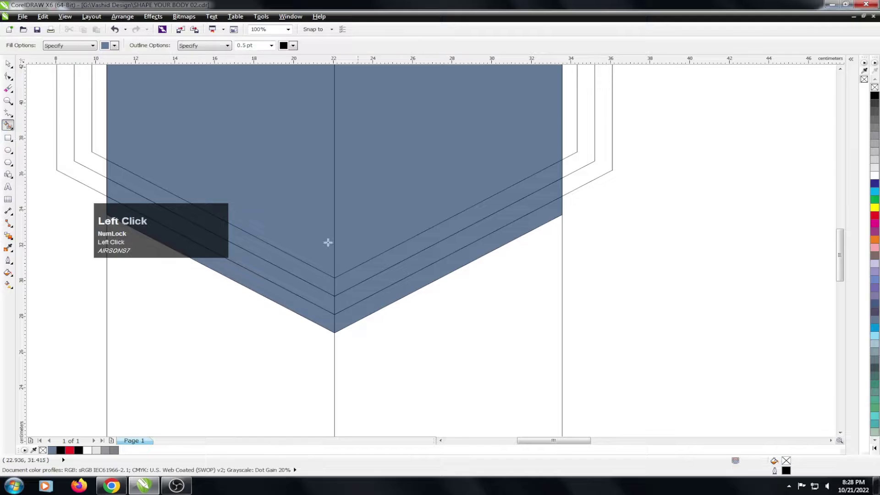
pyautogui.click(422, 240)
pyautogui.hotkey('ctrl', 'space')
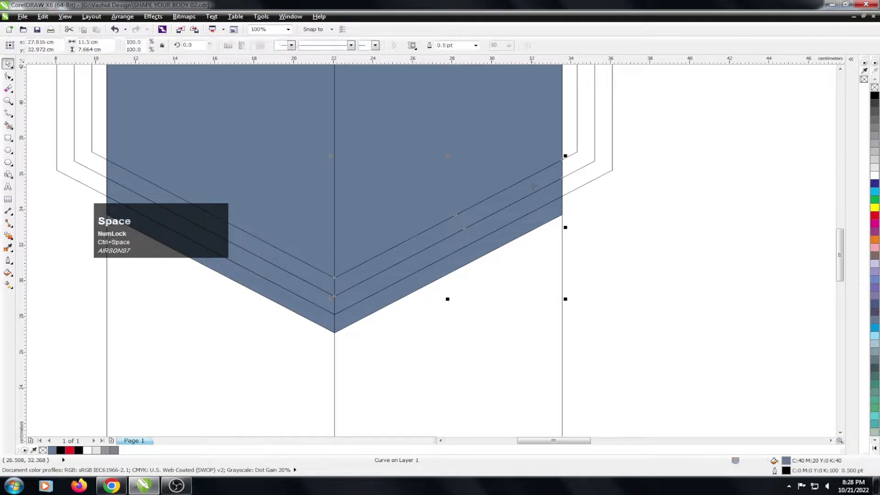
# - Delete the vertical centre line and the hexagon outlines, keeping the filled shapes and the rectangle
pyautogui.scroll(-1, 424, 154)
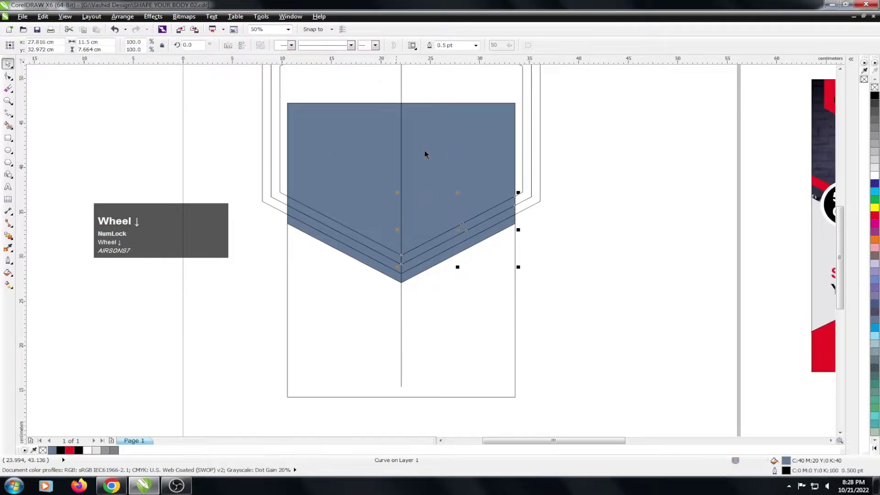
pyautogui.click(402, 82)
pyautogui.press('Delete')
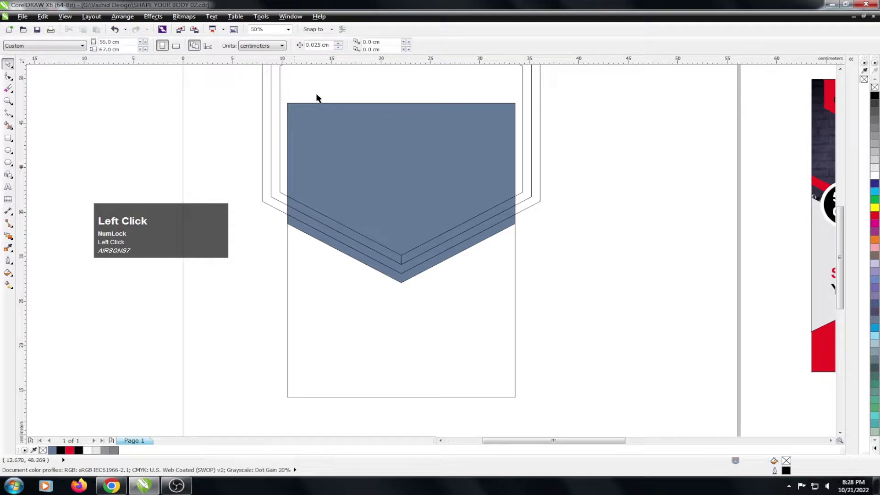
pyautogui.click(263, 105)
pyautogui.press('Delete')
pyautogui.click(279, 95)
pyautogui.press('Delete')
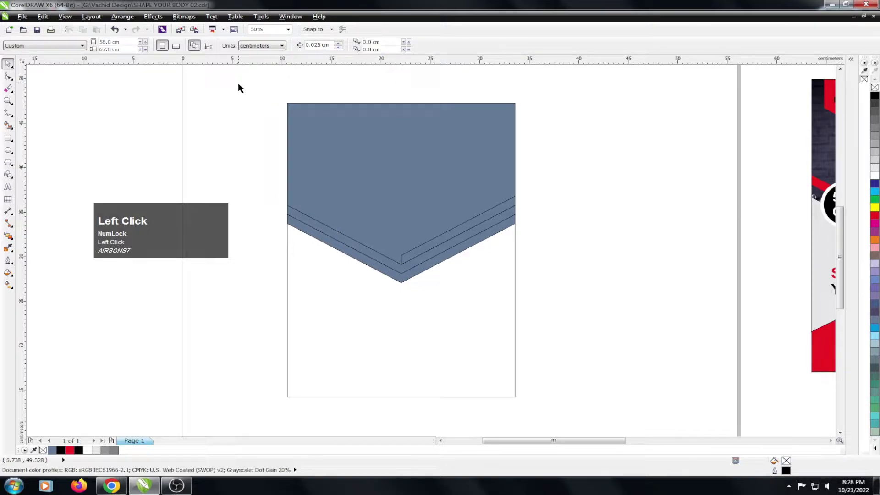
# - Fill the full V-shaped band across the panel with red
pyautogui.moveTo(238, 84); pyautogui.dragTo(591, 303)
pyautogui.hotkey('shift', 'F2')
pyautogui.click(288, 338)
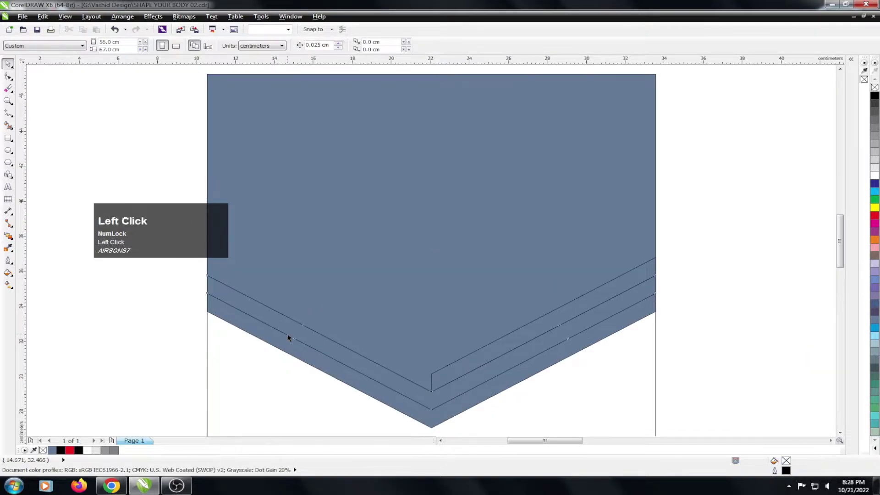
pyautogui.click(288, 338)
pyautogui.click(875, 215)
# - Fill the half stripe on the right with red and move it straight up to leave a gap above the V band
pyautogui.click(569, 313)
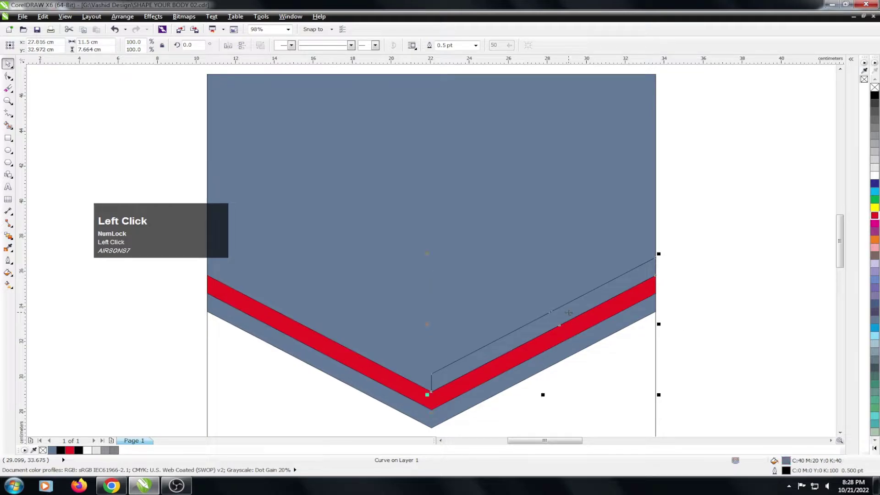
pyautogui.hotkey('ctrl', 'r')
pyautogui.moveTo(568, 312); pyautogui.dragTo(568, 300)
pyautogui.click(727, 298)
pyautogui.scroll(-2, 480, 195)
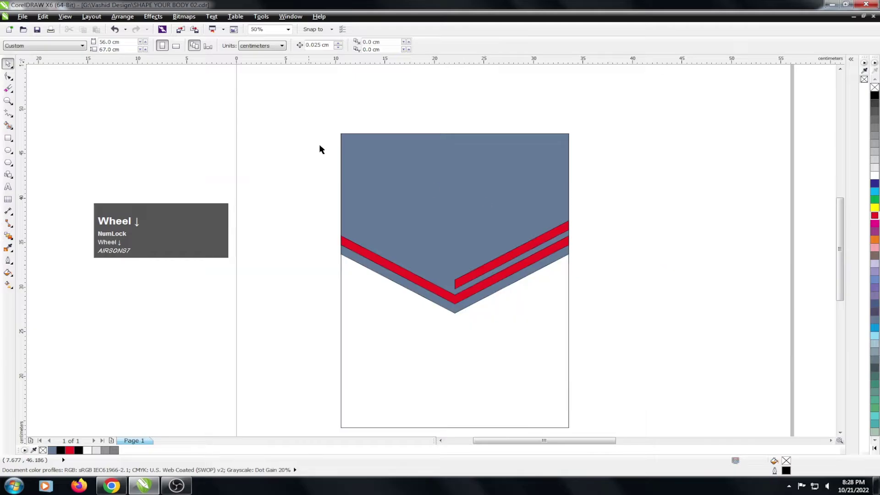
# - Remove the outlines from the pointed blue panel and the two red stripes
pyautogui.moveTo(284, 110); pyautogui.dragTo(597, 328)
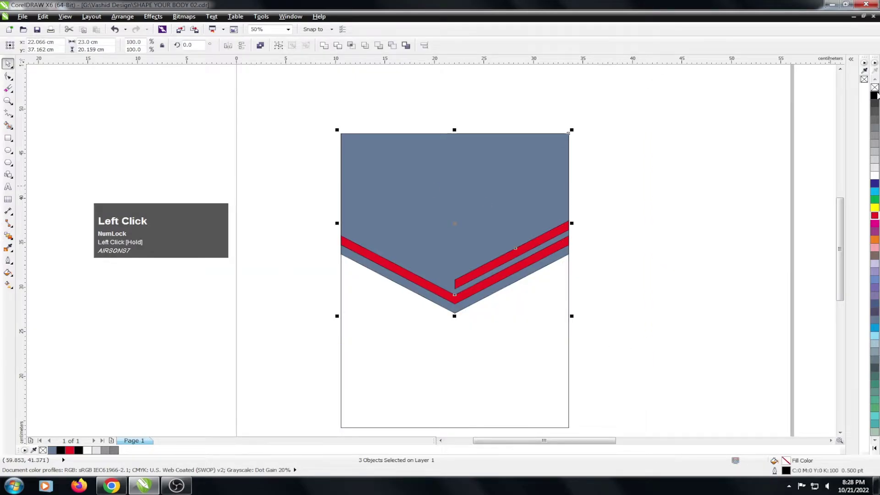
pyautogui.click(762, 153)
# - Move the photo of the woman with the barbell onto the new poster, covering the area of the pointed panel
pyautogui.scroll(-1, 298, 174)
pyautogui.press('F4')
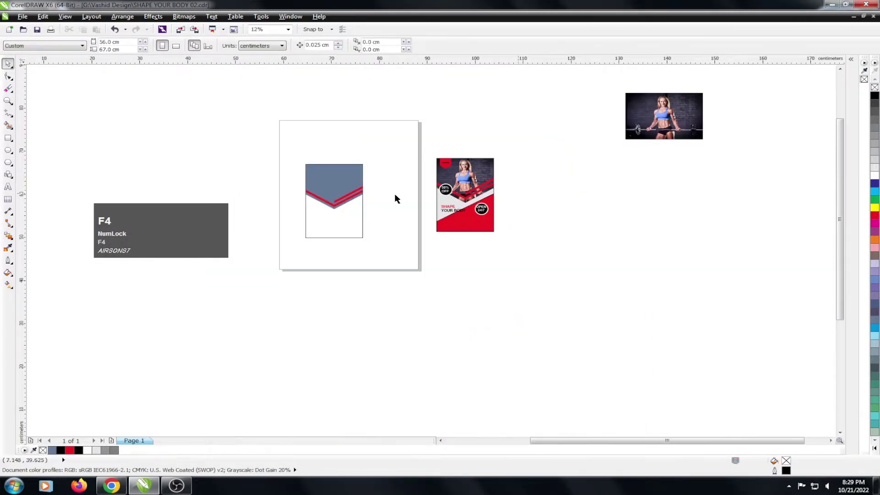
pyautogui.scroll(1, 582, 76)
pyautogui.moveTo(732, 150); pyautogui.dragTo(98, 286)
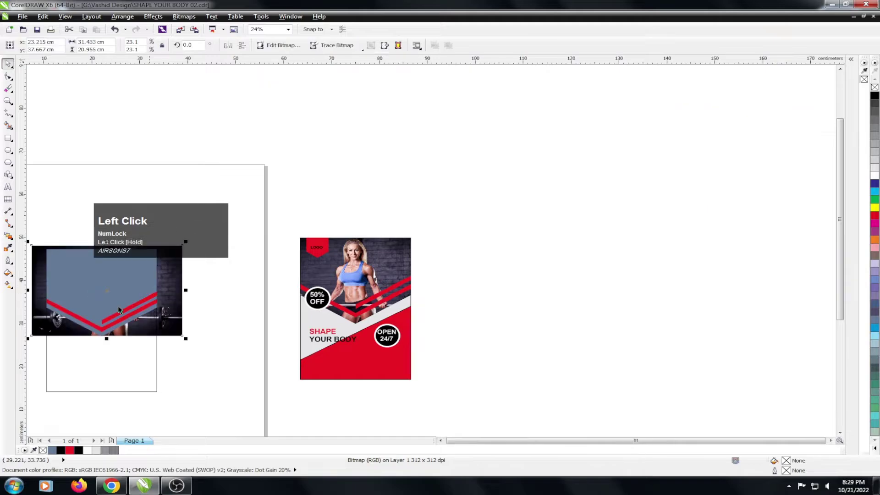
pyautogui.scroll(-1, 227, 235)
pyautogui.moveTo(145, 198); pyautogui.dragTo(331, 340)
pyautogui.hotkey('shift', 'F2')
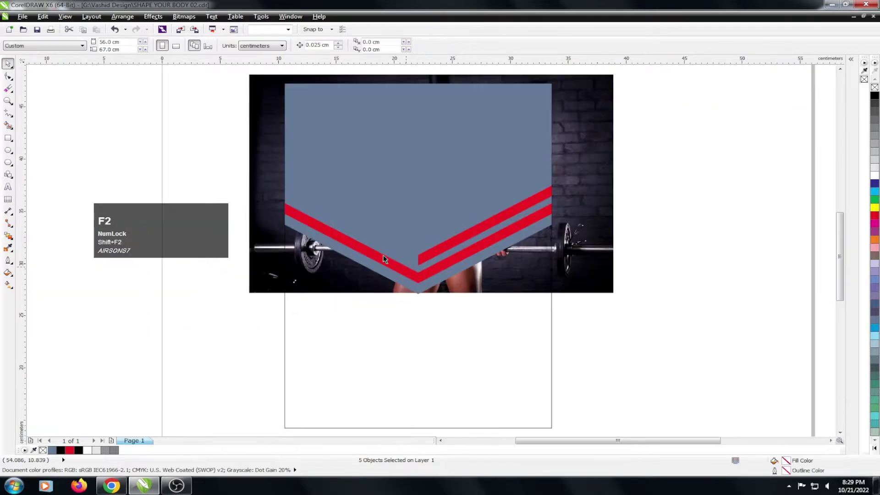
pyautogui.click(269, 181)
pyautogui.hotkey('shift', 'pagedown')
pyautogui.press('1')
pyautogui.click(273, 181)
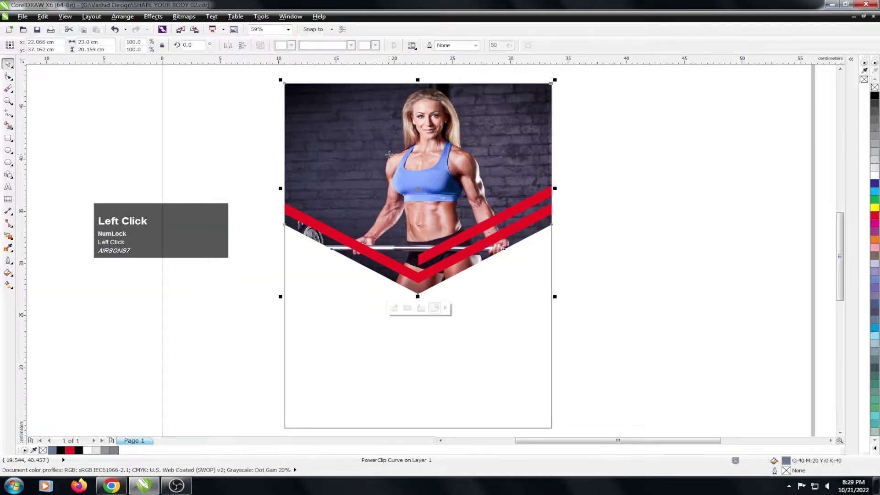
pyautogui.hotkey('ctrl', 'z')
# - PowerClip the photo of the woman with the barbell inside the pointed panel behind the red stripes
pyautogui.click(156, 18)
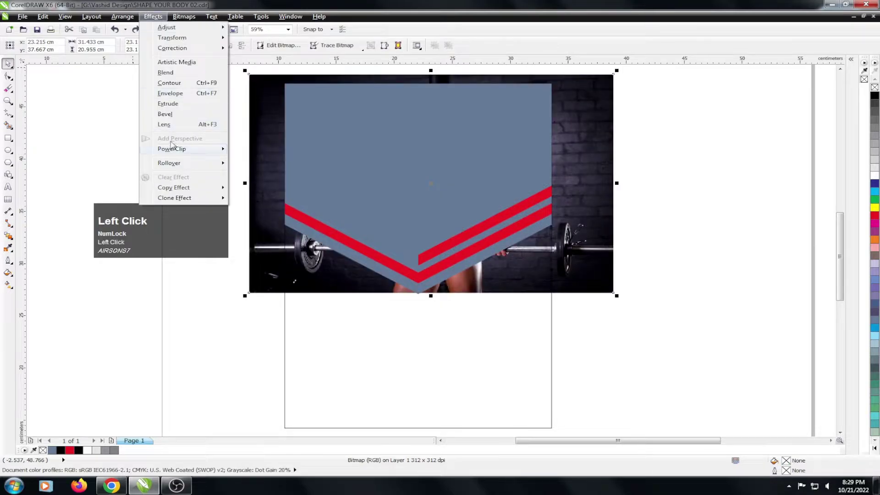
pyautogui.moveTo(172, 147)
pyautogui.click(257, 149)
pyautogui.click(284, 147)
# - Scale the clipped photo to about 30.1 cm wide inside the pointed panel and adjust its position slightly
pyautogui.keyDown('alt'); pyautogui.click(353, 142); pyautogui.keyUp('alt')
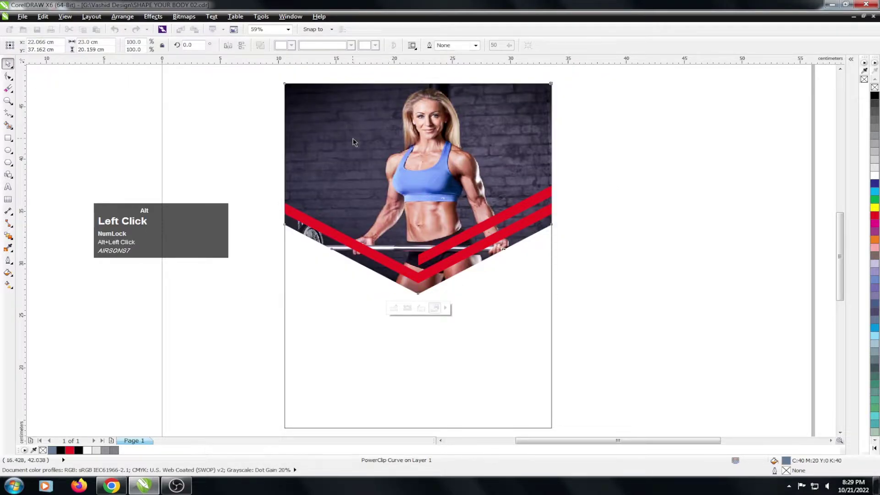
pyautogui.moveTo(404, 159); pyautogui.dragTo(406, 160)
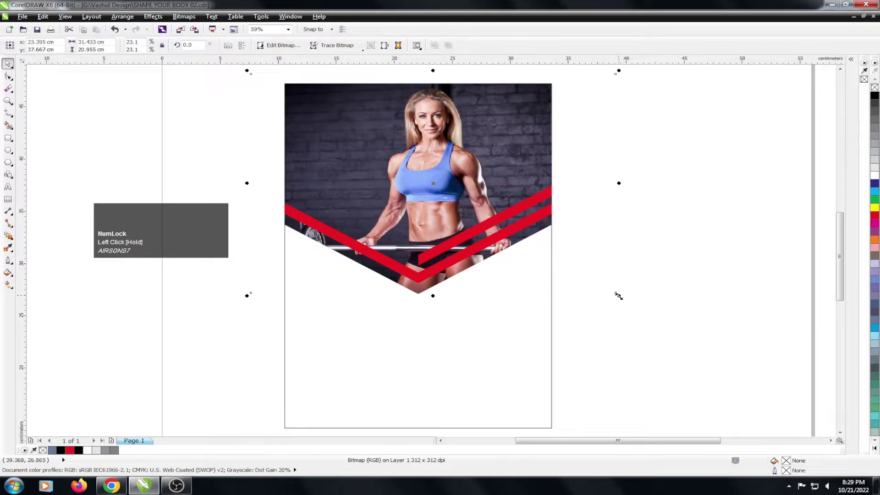
pyautogui.moveTo(618, 296); pyautogui.dragTo(604, 299)
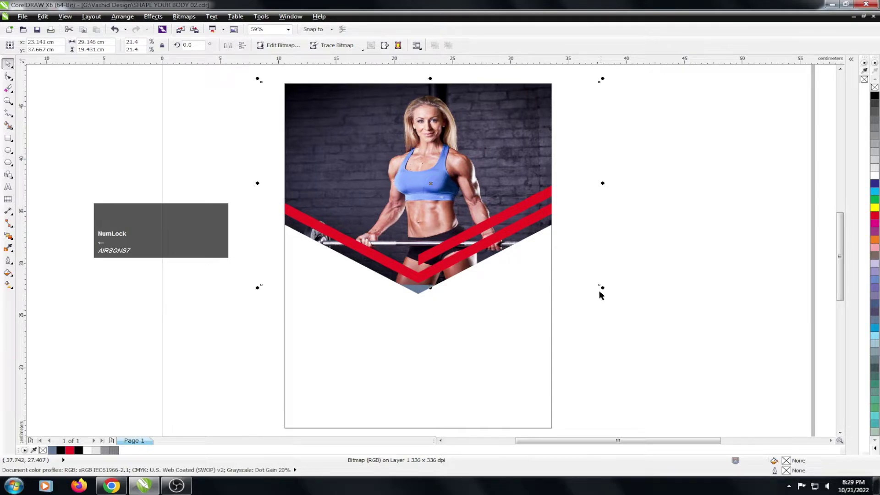
pyautogui.moveTo(600, 288); pyautogui.dragTo(608, 291)
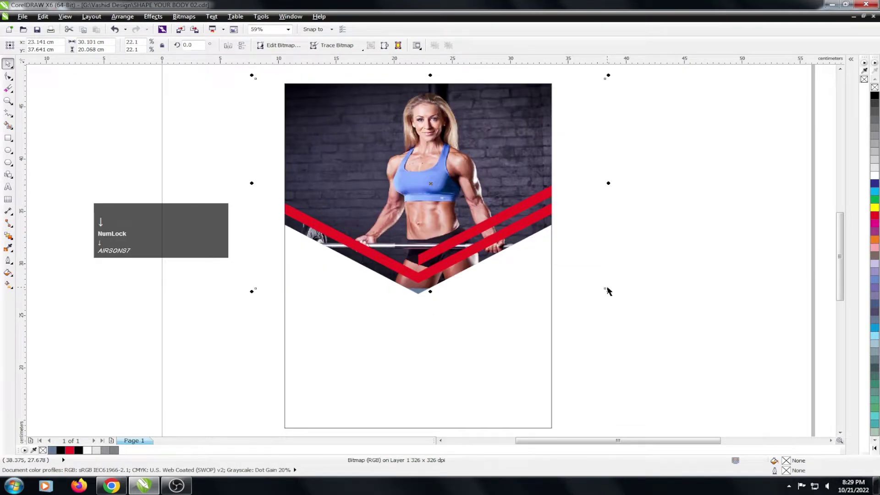
# - Nudge the clipped photo down until it covers the panel's lower point
pyautogui.press('Down')
pyautogui.press('Down')
pyautogui.press('Down')
pyautogui.press('Down')
pyautogui.press('Down')
pyautogui.press('Down')
pyautogui.press('Down')
pyautogui.press('Down')
pyautogui.press('Down')
pyautogui.press('Down')
pyautogui.press('Down')
pyautogui.press('Down')
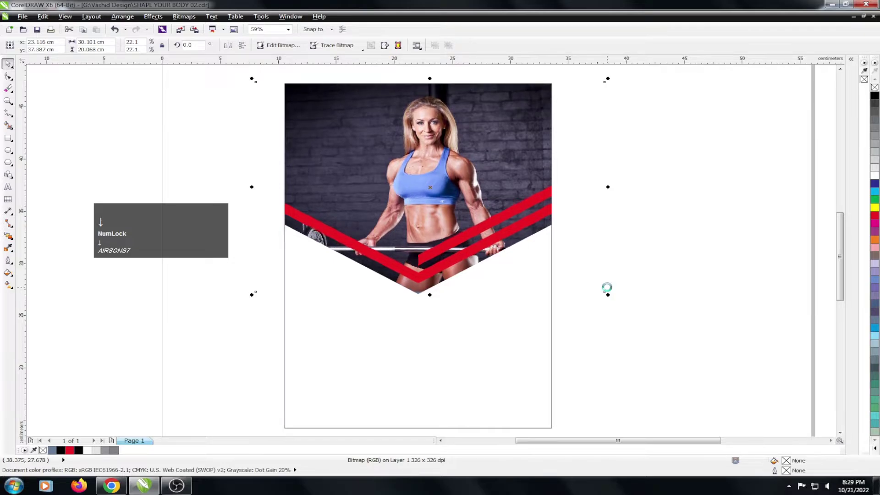
# - Enlarge the clipped photo slightly from its two upper corners so it still fills the whole panel
pyautogui.scroll(-2, 392, 240)
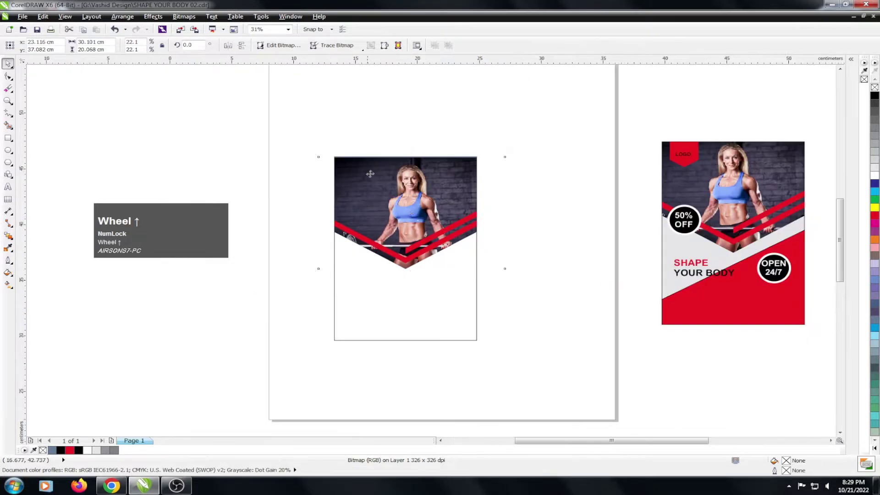
pyautogui.scroll(2, 369, 172)
pyautogui.moveTo(265, 142); pyautogui.dragTo(250, 119)
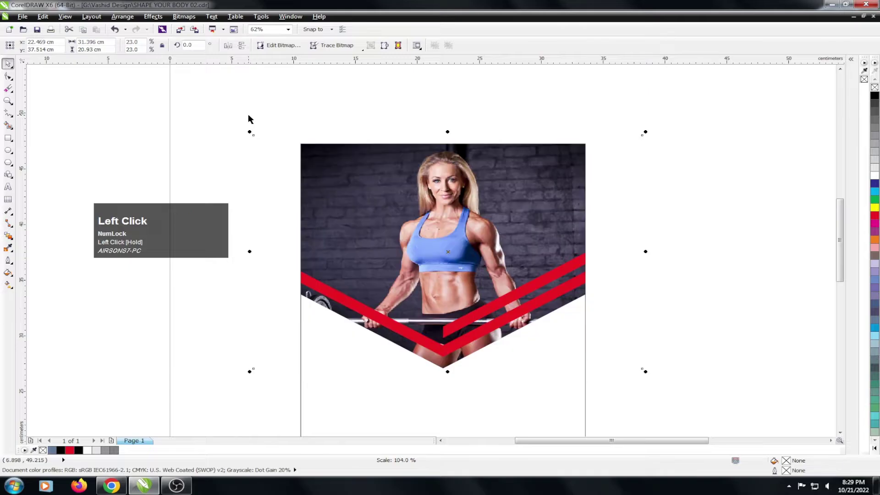
pyautogui.moveTo(645, 132); pyautogui.dragTo(659, 123)
pyautogui.click(461, 120)
# - Draw a straight diagonal line about 25 cm long below the photo panel, from the poster's right edge down to its left edge
pyautogui.scroll(-2, 417, 136)
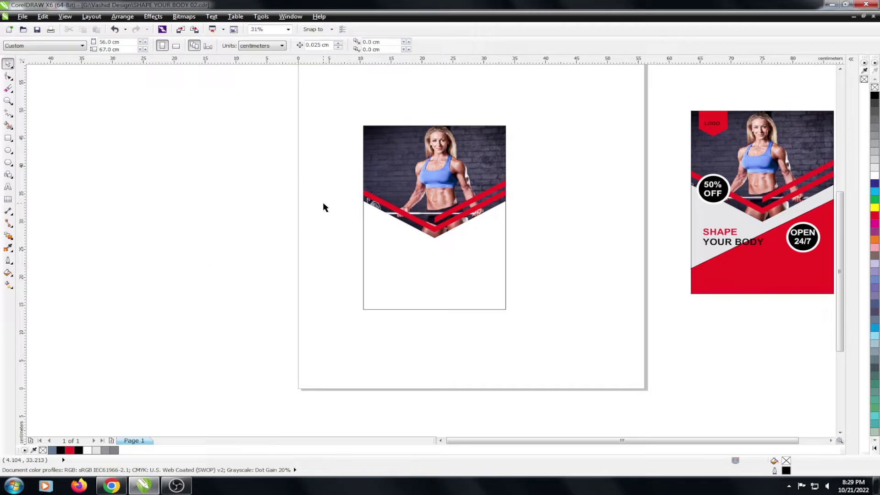
pyautogui.click(8, 113)
pyautogui.press('F2')
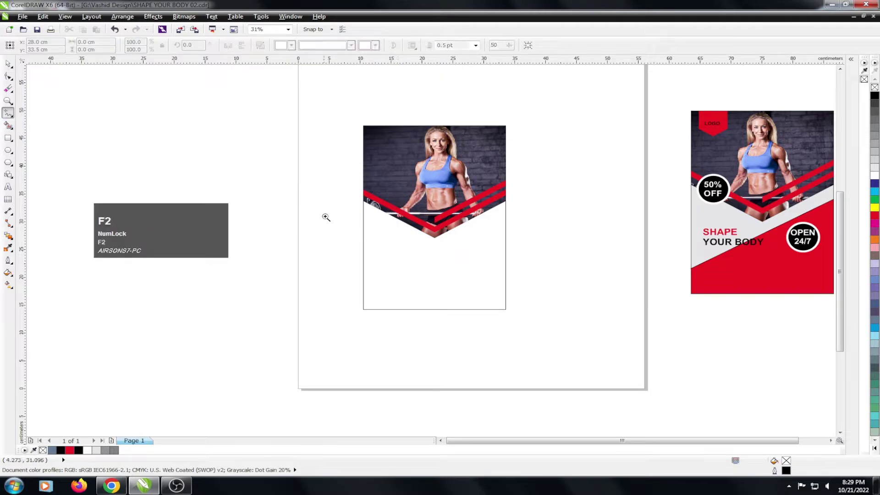
pyautogui.moveTo(314, 196); pyautogui.dragTo(531, 314)
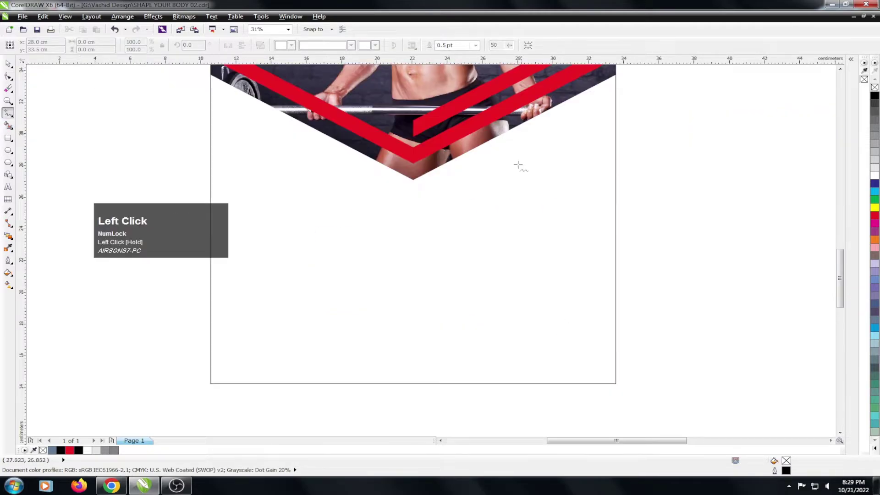
pyautogui.click(616, 127)
pyautogui.click(210, 252)
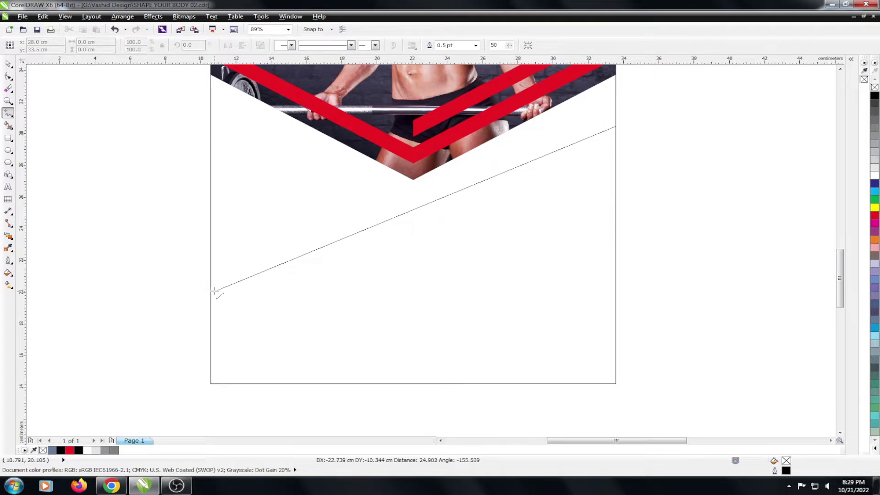
pyautogui.click(212, 291)
# - Steepen the diagonal line by raising its right end node and lowering its left end node along the poster's edges
pyautogui.press('F10')
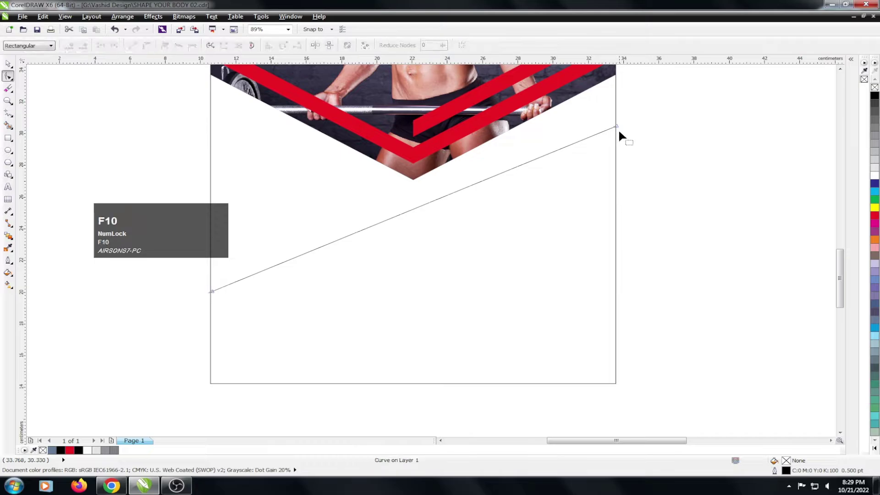
pyautogui.click(616, 128)
pyautogui.moveTo(616, 128); pyautogui.dragTo(616, 113)
pyautogui.scroll(-1, 366, 231)
pyautogui.scroll(-4, 366, 227)
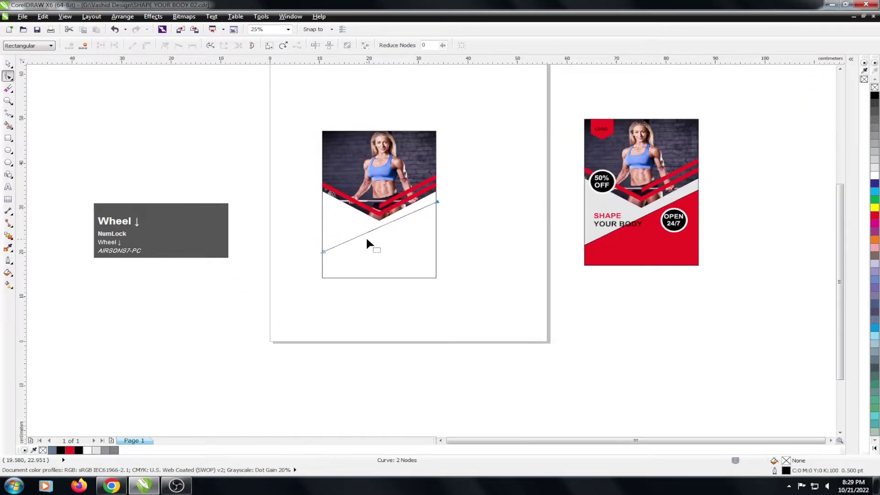
pyautogui.moveTo(324, 258); pyautogui.dragTo(352, 265)
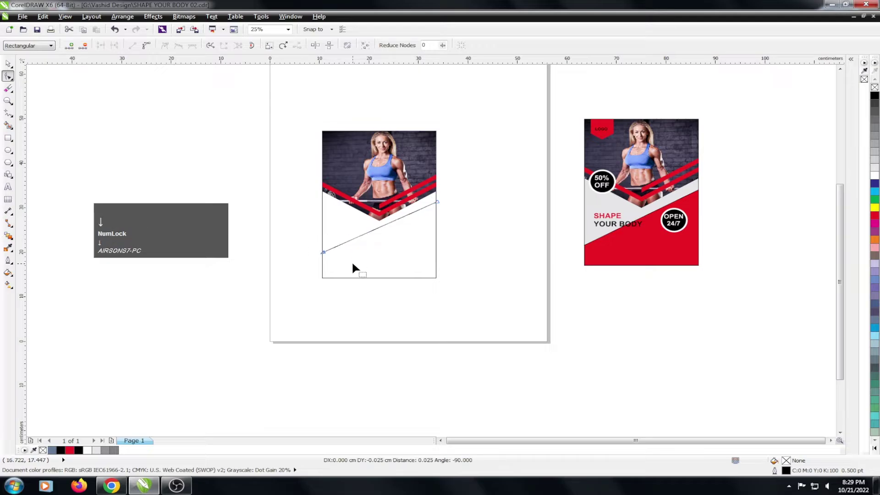
pyautogui.click(296, 215)
pyautogui.press('space')
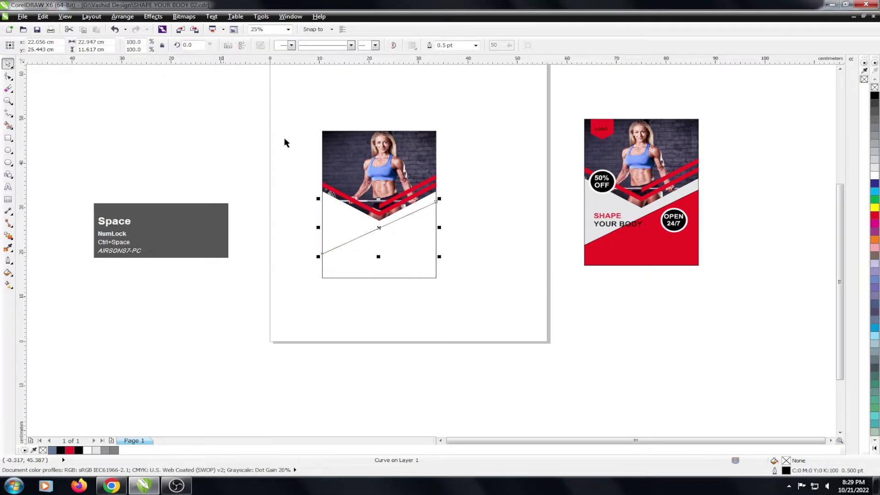
# - Draw a circle about 3.7 cm in diameter on the photo to the left of the woman
pyautogui.click(8, 149)
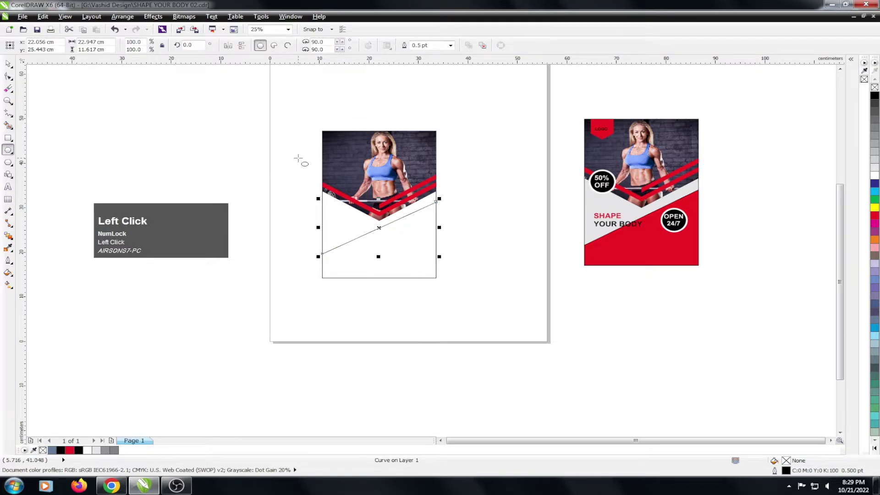
pyautogui.scroll(1, 298, 158)
pyautogui.moveTo(361, 154); pyautogui.dragTo(405, 195)
pyautogui.hotkey('ctrl', 'space')
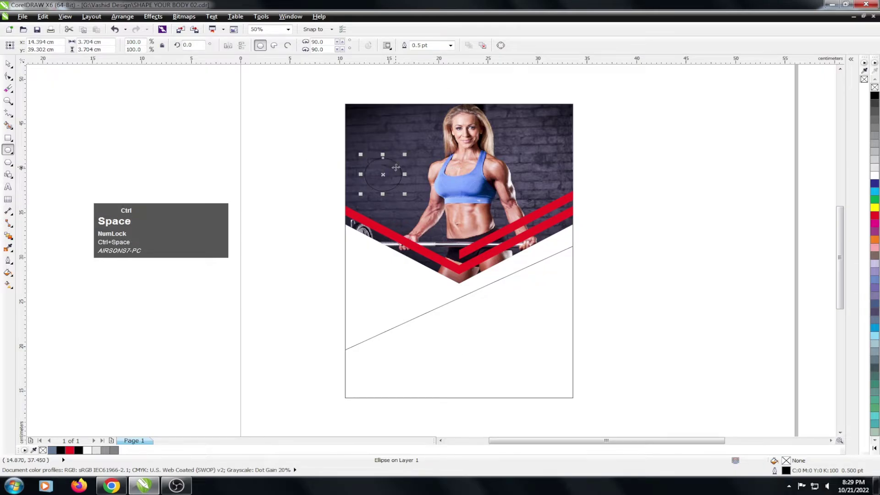
# - Create a smaller concentric copy of the circle, about 3.2 cm in diameter
pyautogui.scroll(1, 396, 168)
pyautogui.moveTo(410, 147); pyautogui.dragTo(411, 154)
pyautogui.rightClick(410, 153)
pyautogui.scroll(-1, 209, 215)
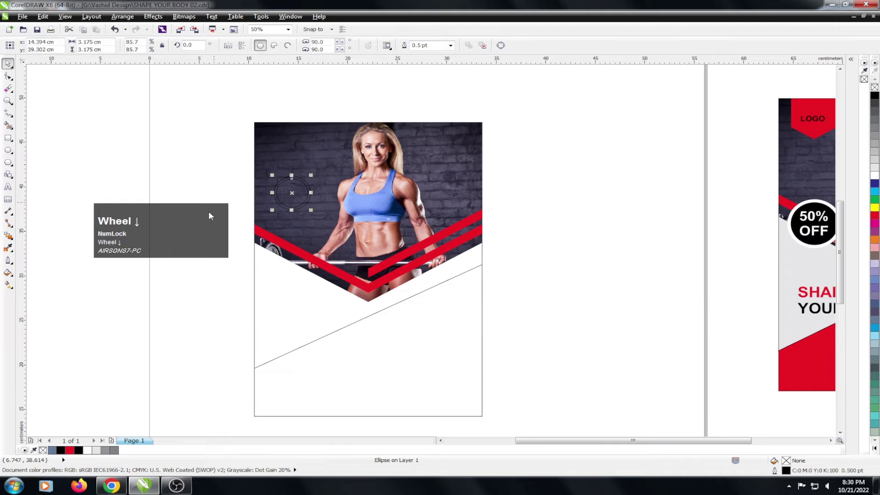
# - Fill the inner circle with black and the outer circle with white
pyautogui.scroll(2, 224, 192)
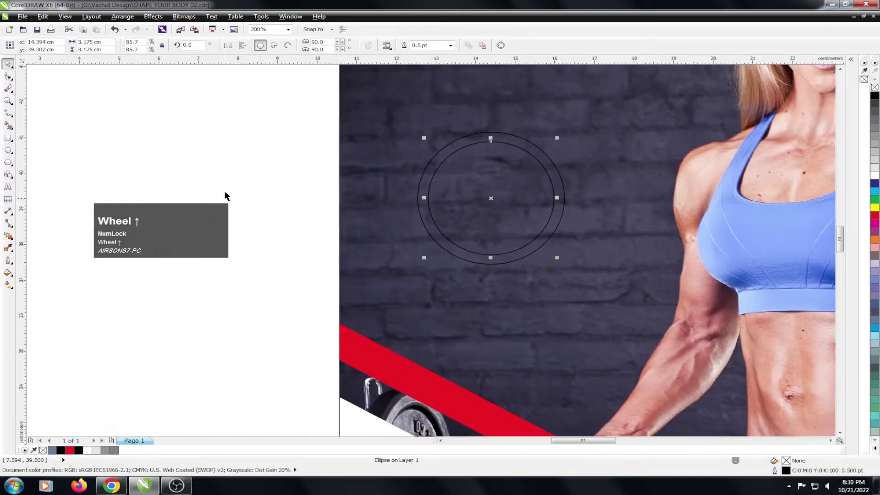
pyautogui.click(874, 95)
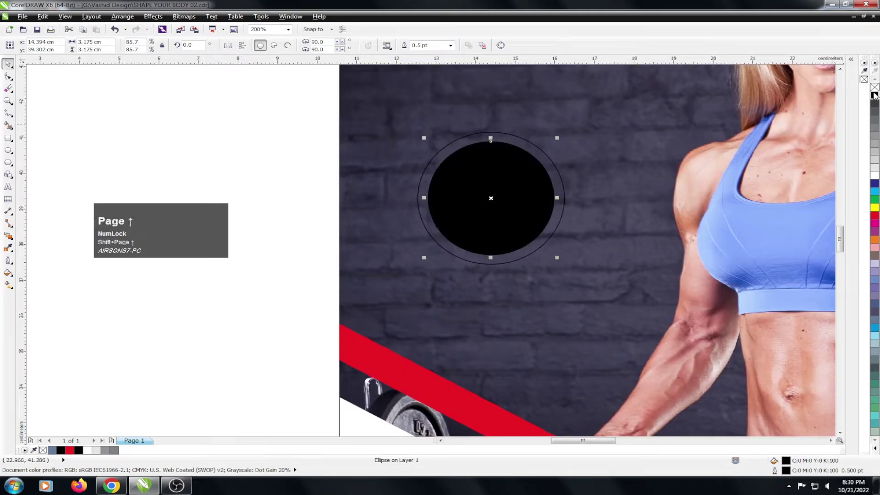
pyautogui.click(596, 118)
pyautogui.click(539, 154)
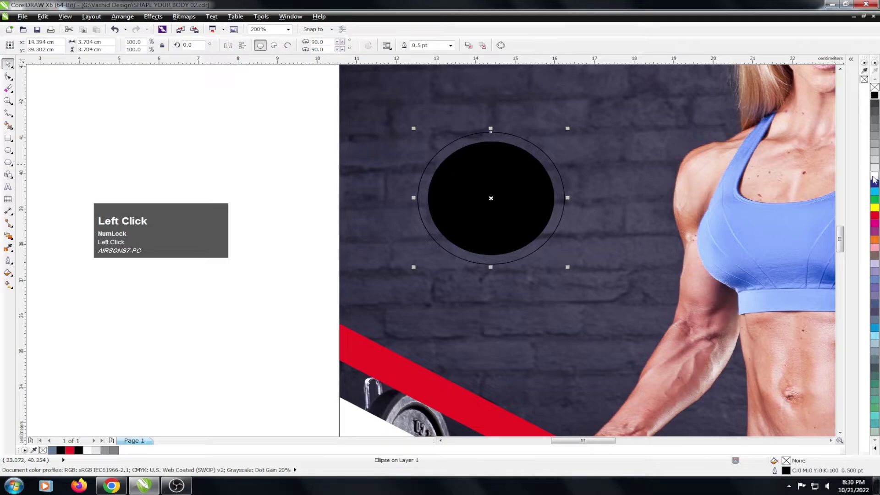
pyautogui.click(874, 177)
# - Remove the outlines from both circles and move them down together onto the left arm of the red V band
pyautogui.scroll(-2, 309, 191)
pyautogui.moveTo(257, 152); pyautogui.dragTo(413, 223)
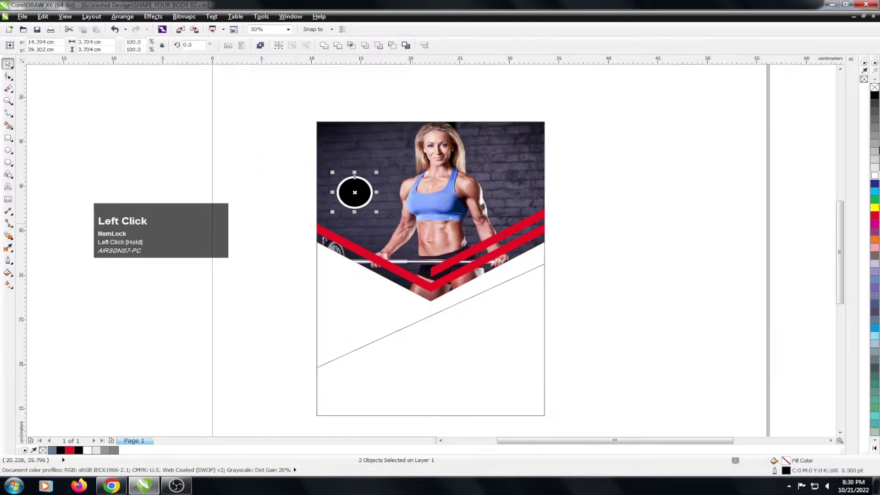
pyautogui.rightClick(874, 87)
pyautogui.moveTo(354, 193); pyautogui.dragTo(352, 242)
pyautogui.press('F4')
# - Enlarge the circle badge to about 4.6 cm and place a copy below the diagonal line near the poster's right edge
pyautogui.click(236, 331)
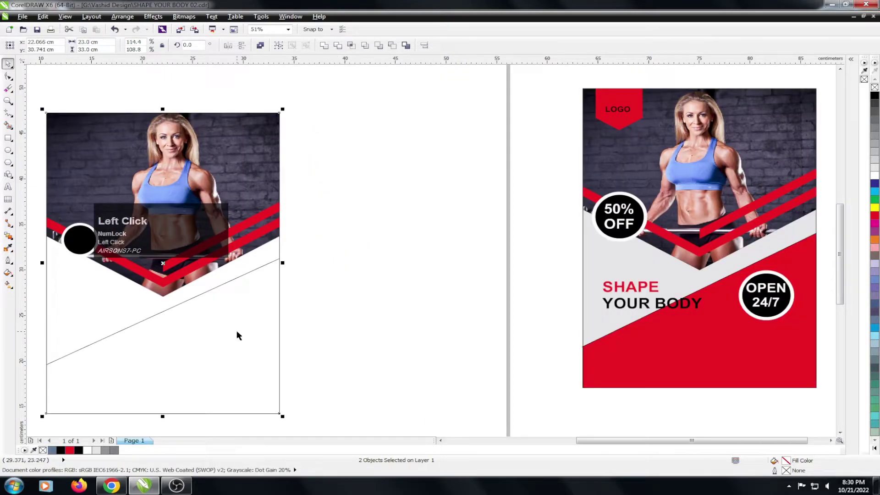
pyautogui.hotkey('shift', 'F2')
pyautogui.moveTo(261, 185); pyautogui.dragTo(364, 253)
pyautogui.moveTo(337, 224); pyautogui.dragTo(517, 303)
pyautogui.rightClick(518, 303)
# - Try to fill the area below the diagonal line with Smart Fill, and undo the fill
pyautogui.click(8, 125)
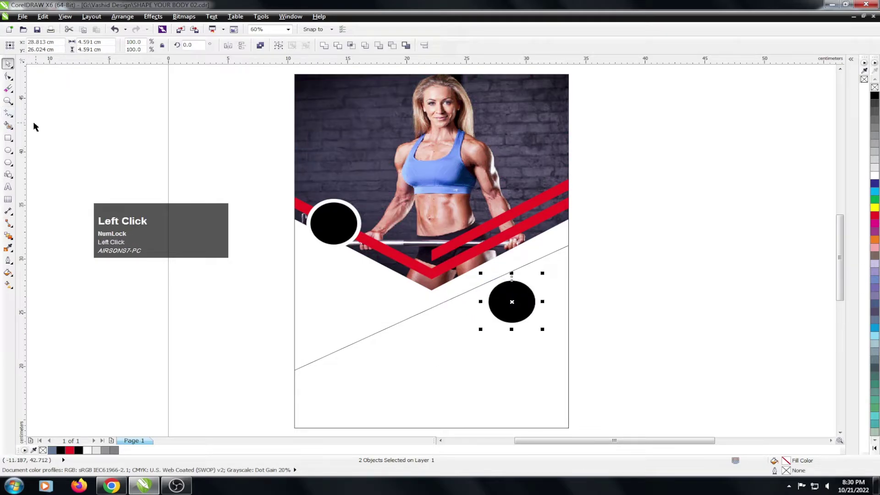
pyautogui.click(46, 123)
pyautogui.click(390, 371)
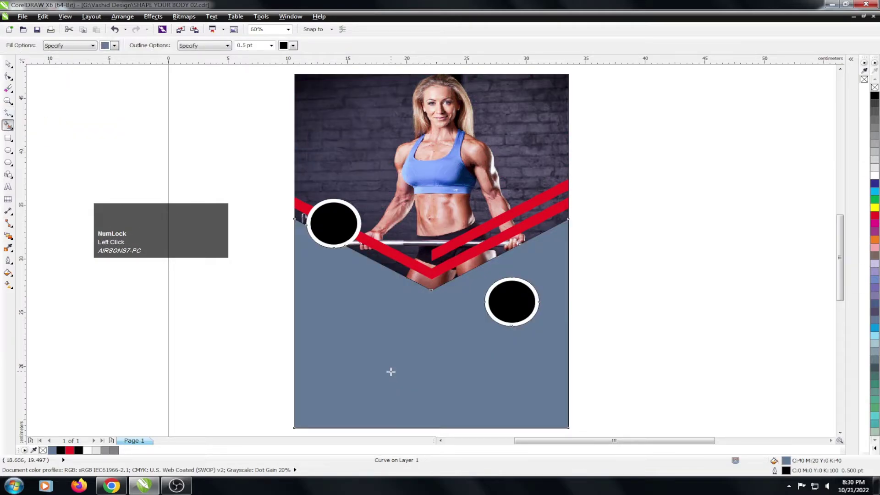
pyautogui.hotkey('ctrl', 'z')
# - Extend both ends of the diagonal line slightly beyond the poster's left and right edges
pyautogui.press('space')
pyautogui.press('F10')
pyautogui.click(308, 368)
pyautogui.scroll(3, 303, 368)
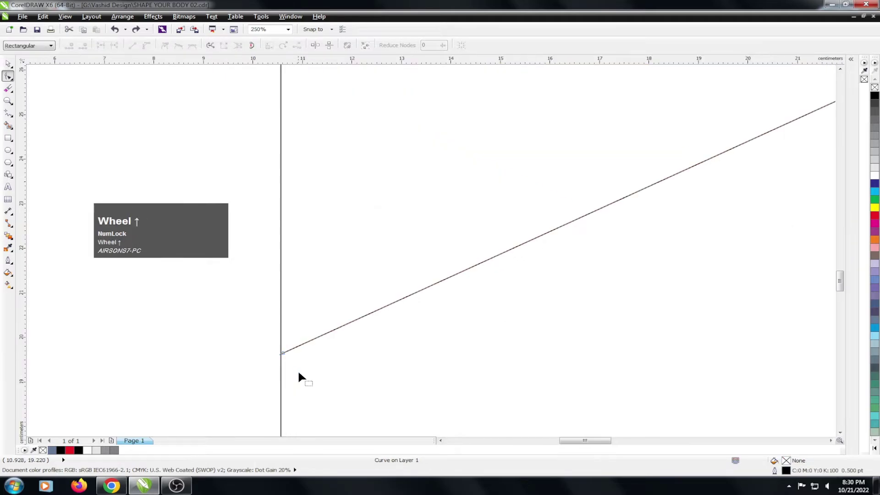
pyautogui.click(281, 355)
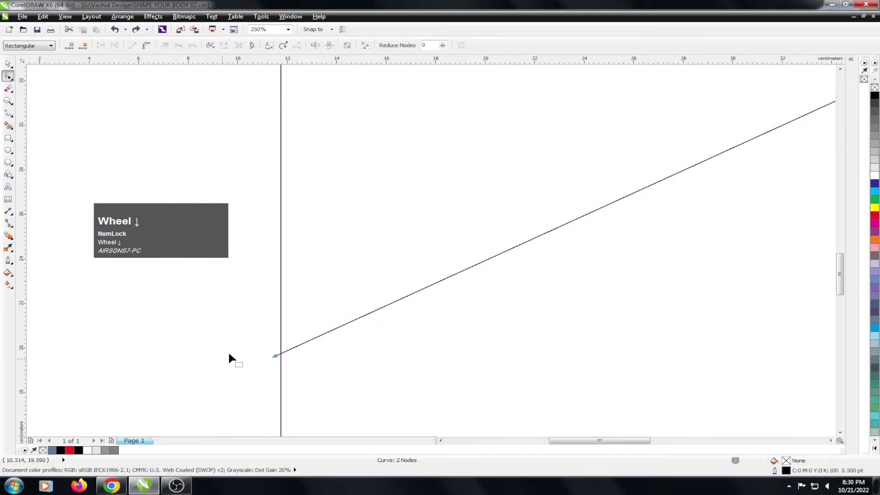
pyautogui.scroll(-3, 228, 358)
pyautogui.scroll(3, 534, 222)
pyautogui.moveTo(519, 232); pyautogui.dragTo(530, 225)
pyautogui.press('space')
# - Create a separate shape from the area below the diagonal line with Smart Fill
pyautogui.click(8, 125)
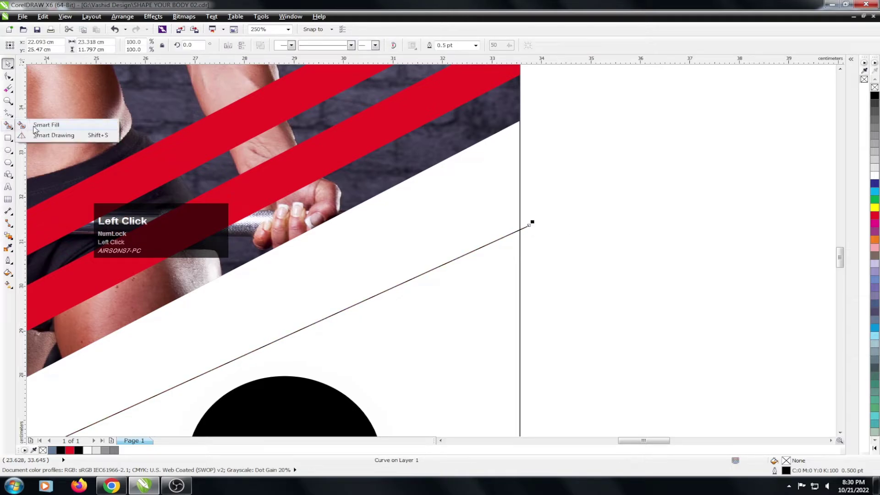
pyautogui.click(32, 127)
pyautogui.click(436, 334)
pyautogui.scroll(-3, 604, 224)
pyautogui.hotkey('ctrl', 'space')
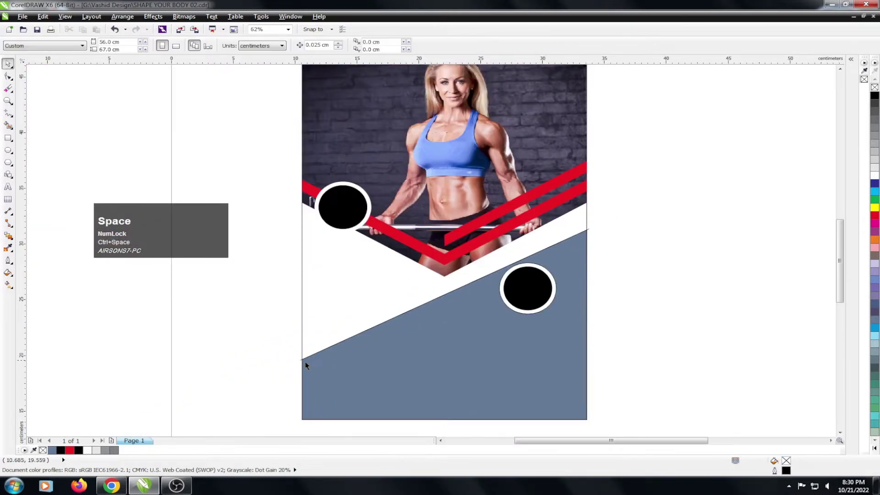
# - Fill the new shape below the diagonal line with red (C0 M100 Y100 K0)
pyautogui.keyDown('alt'); pyautogui.click(303, 360); pyautogui.keyUp('alt')
pyautogui.click(251, 364)
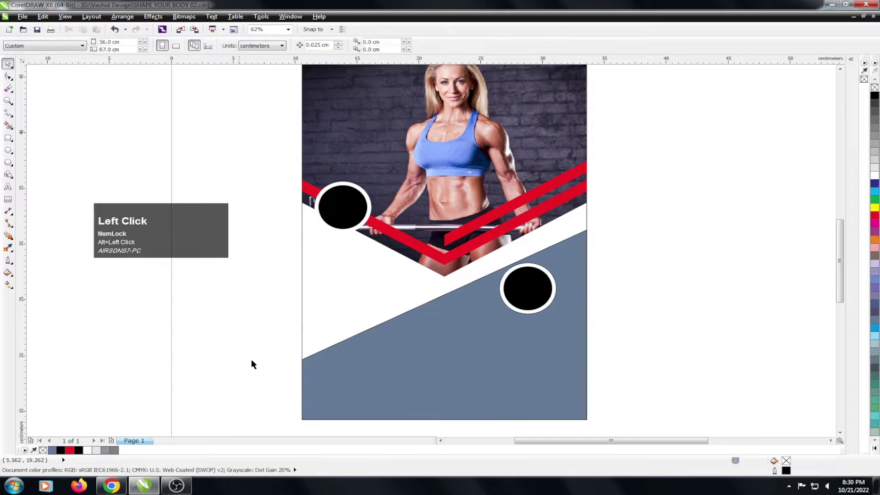
pyautogui.click(416, 377)
pyautogui.click(873, 216)
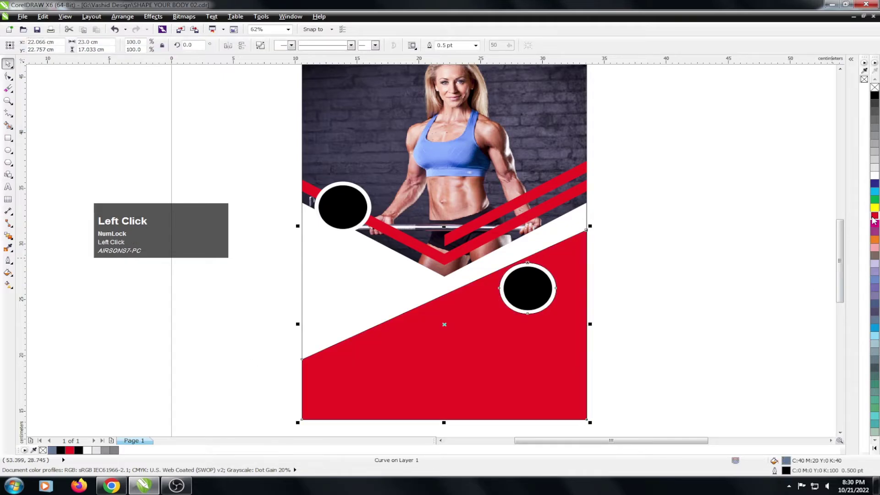
# - Add the artistic text "50" in Arial 24 pt on the empty area beside the poster
pyautogui.scroll(-2, 515, 241)
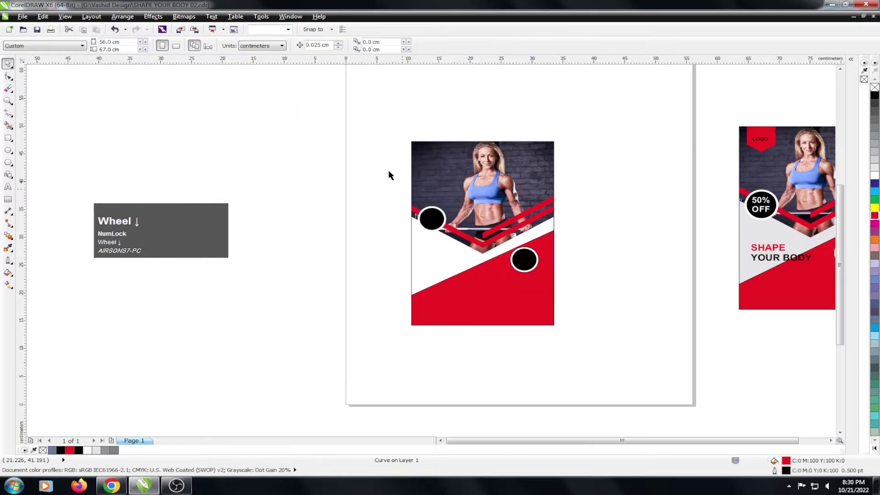
pyautogui.moveTo(360, 133); pyautogui.dragTo(596, 339)
pyautogui.hotkey('shift', 'F2')
pyautogui.click(247, 194)
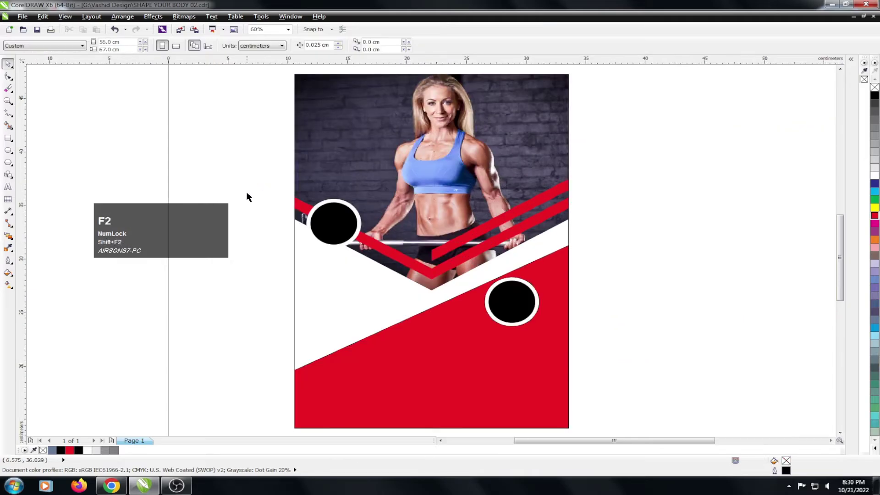
pyautogui.click(9, 187)
pyautogui.click(243, 167)
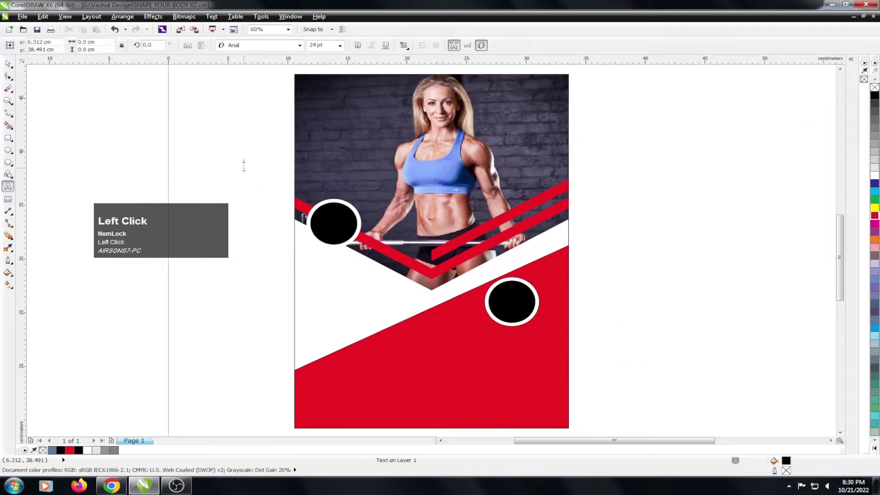
pyautogui.write('50')
pyautogui.hotkey('ctrl', 'space')
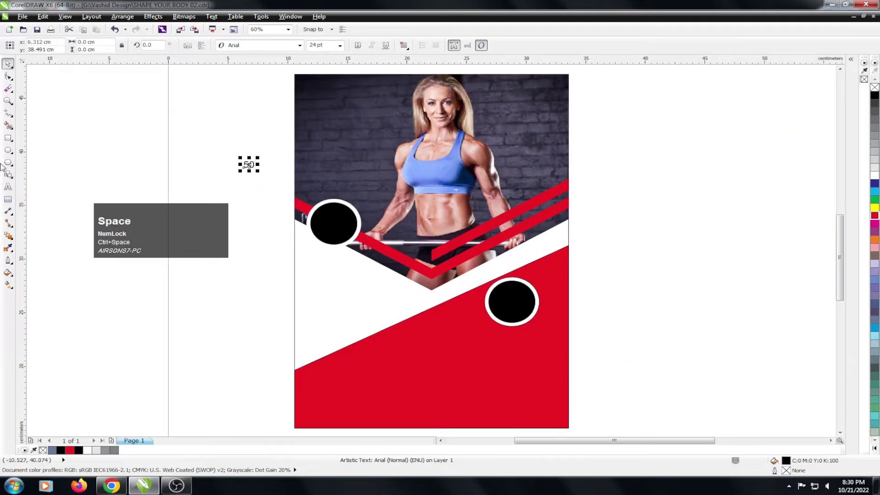
# - Draw a six-sided polygon, duplicate it vertically offset, and weld both into one elongated hexagon about 3.16 × 4.88 cm
pyautogui.click(8, 162)
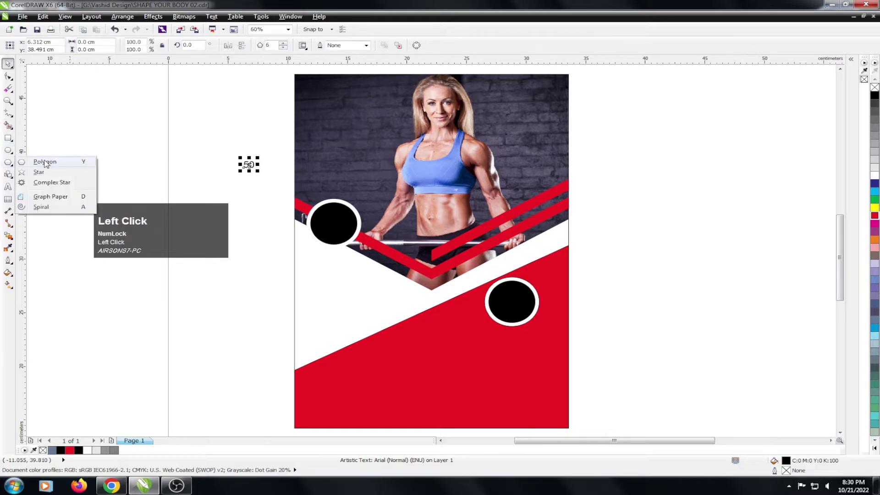
pyautogui.click(43, 161)
pyautogui.moveTo(178, 102); pyautogui.dragTo(202, 111)
pyautogui.press('space')
pyautogui.scroll(2, 190, 104)
pyautogui.keyDown('shift'); pyautogui.click(194, 170); pyautogui.keyUp('shift')
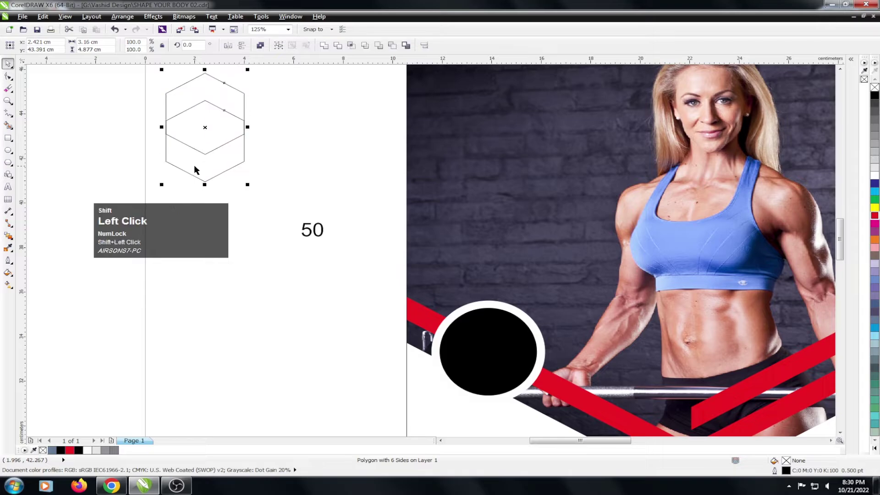
pyautogui.click(324, 48)
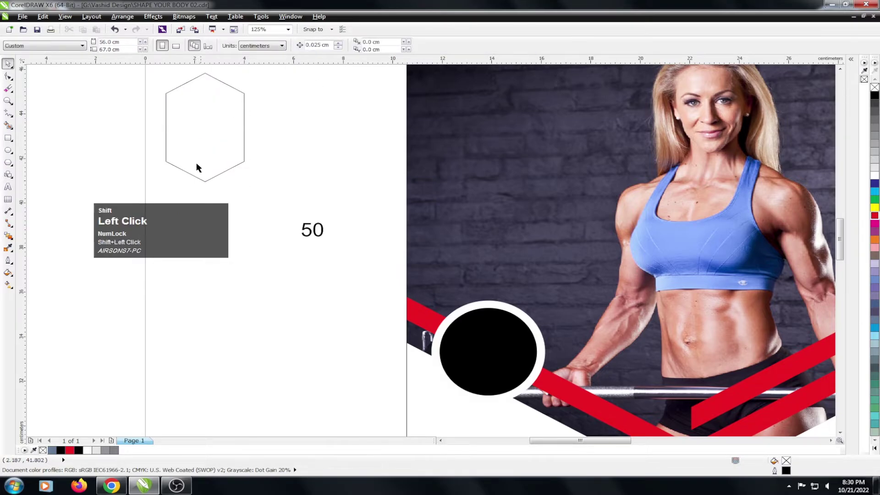
# - Move the elongated hexagon across the poster's top edge near the left corner and fill it red with no outline
pyautogui.moveTo(196, 165); pyautogui.dragTo(476, 119)
pyautogui.scroll(-1, 356, 202)
pyautogui.scroll(1, 442, 132)
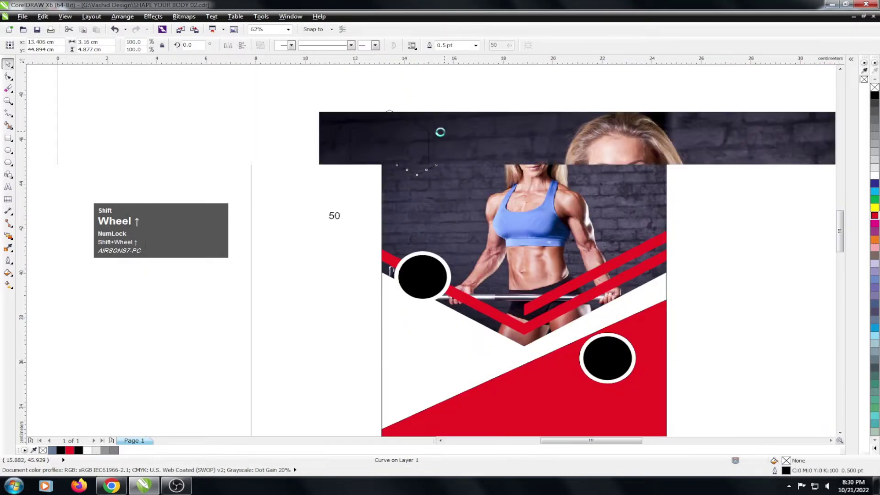
pyautogui.moveTo(406, 144); pyautogui.dragTo(410, 104)
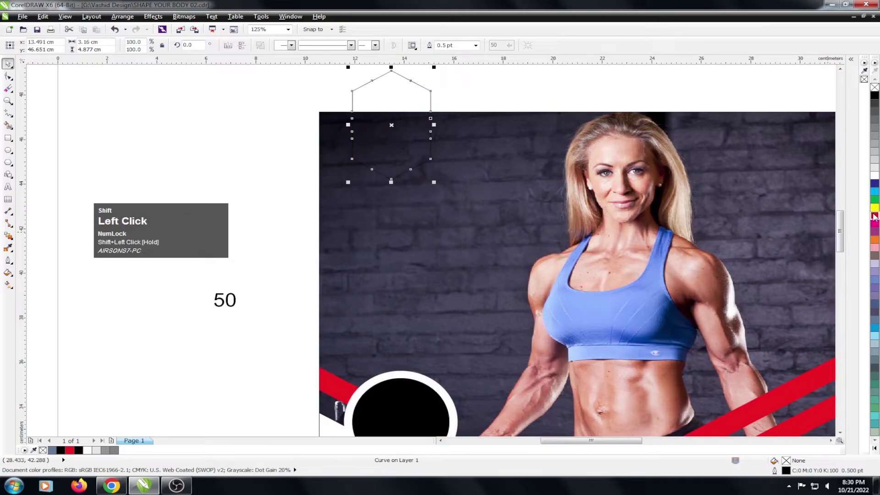
pyautogui.keyDown('shift'); pyautogui.click(874, 215); pyautogui.keyUp('shift')
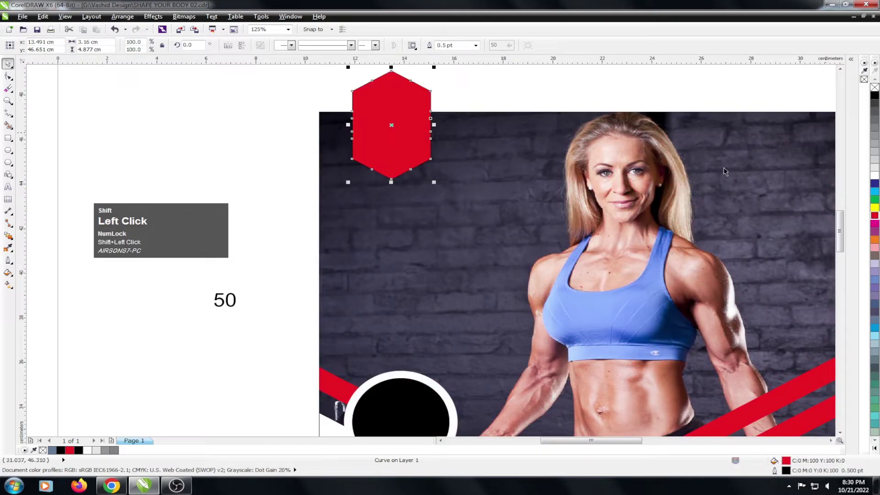
pyautogui.rightClick(874, 87)
# - PowerClip the red hexagon inside the photo's shape and shift it slightly down within the clip
pyautogui.hotkey('shift', '1')
pyautogui.click(451, 223)
pyautogui.click(248, 148)
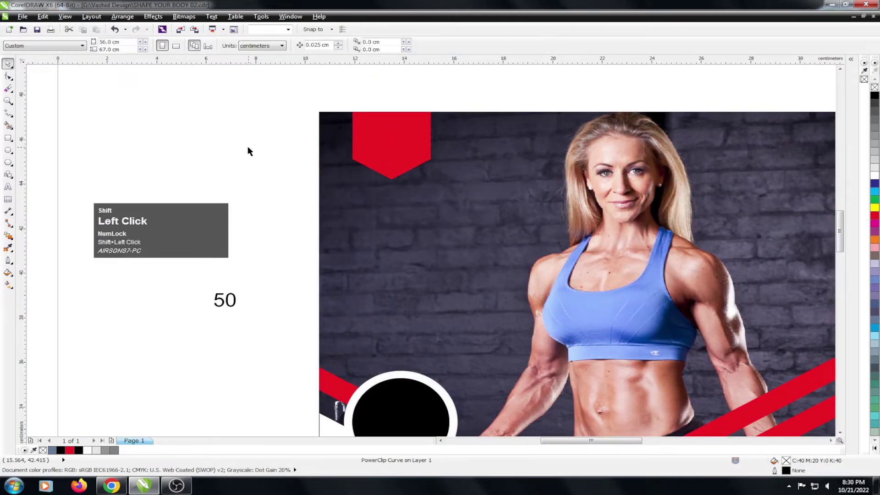
pyautogui.scroll(-2, 247, 151)
pyautogui.click(331, 153)
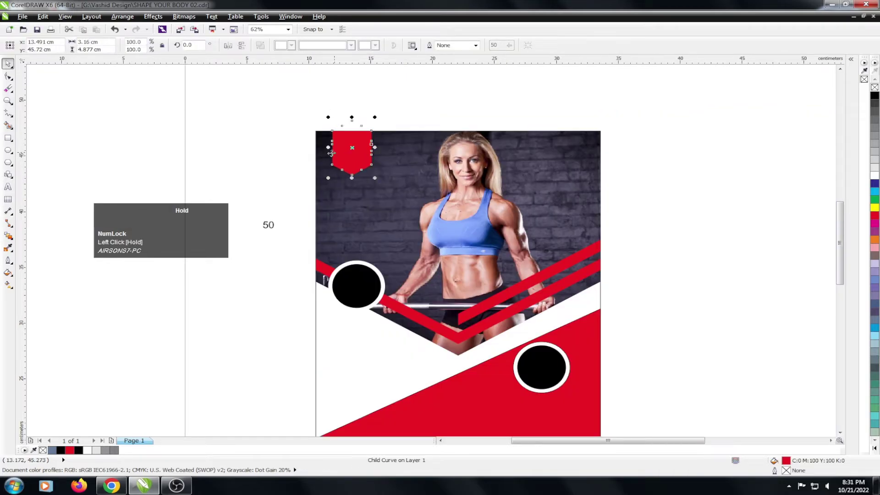
pyautogui.click(275, 144)
# - Add the headline "SHAPE YOUR" / "BODY" on two lines in Arial 48 pt below the photo
pyautogui.scroll(-2, 275, 143)
pyautogui.moveTo(281, 131); pyautogui.dragTo(486, 384)
pyautogui.hotkey('shift', 'F2')
pyautogui.click(8, 187)
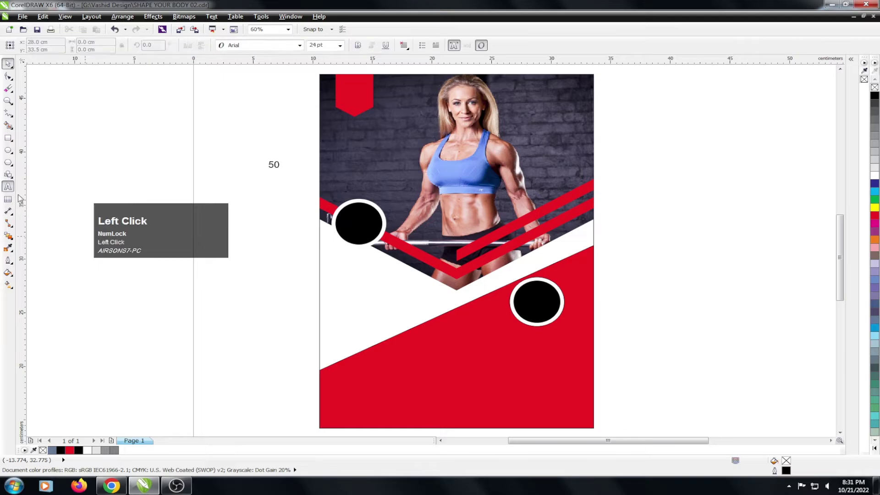
pyautogui.click(369, 308)
pyautogui.write('sdfsdf')
pyautogui.hotkey('ctrl', 'a')
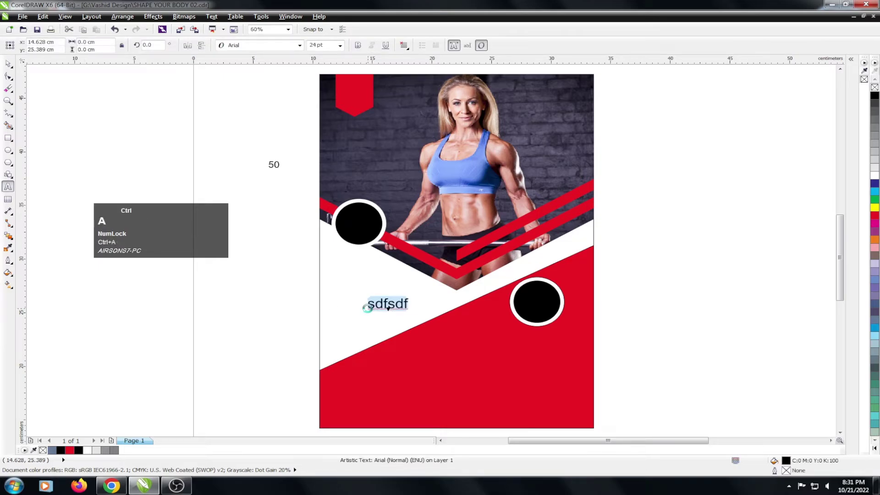
pyautogui.press('capslock')
pyautogui.write('SHAPE YOU')
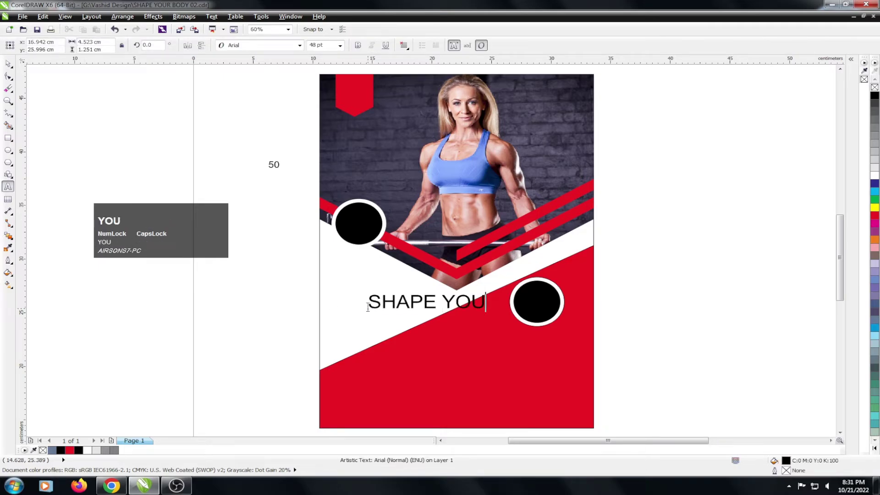
pyautogui.write('R')
pyautogui.press('Return')
pyautogui.write('BODY')
pyautogui.hotkey('ctrl', 'a')
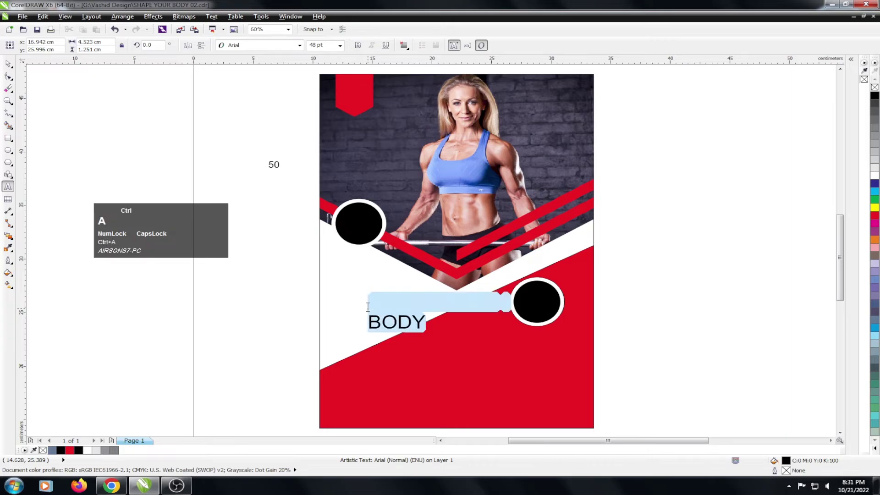
pyautogui.hotkey('ctrl', 'space')
# - Make the whole "SHAPE YOUR BODY" headline bold
pyautogui.doubleClick(415, 295)
pyautogui.hotkey('ctrl', 'a')
pyautogui.hotkey('ctrl', 'space')
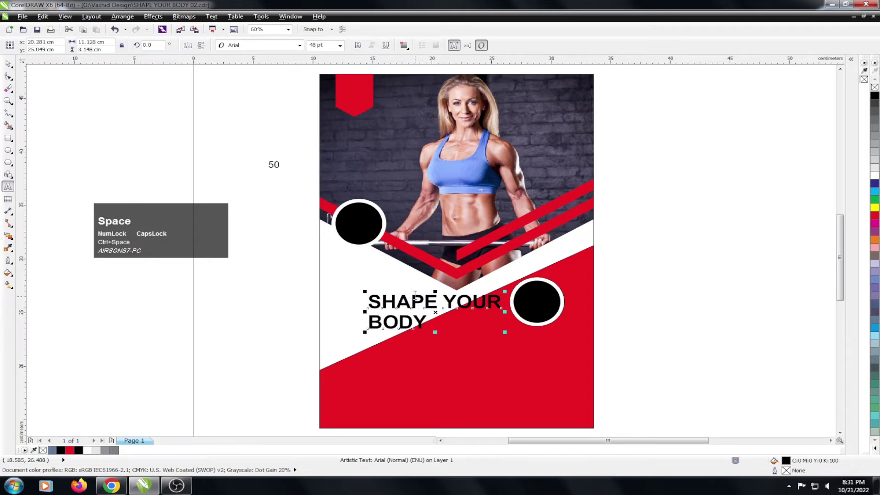
pyautogui.click(358, 45)
# - Move the bold headline closer to the poster's left edge and slightly lower, keeping its bold style
pyautogui.moveTo(415, 306); pyautogui.dragTo(389, 306)
pyautogui.doubleClick(390, 306)
pyautogui.hotkey('ctrl', 'a')
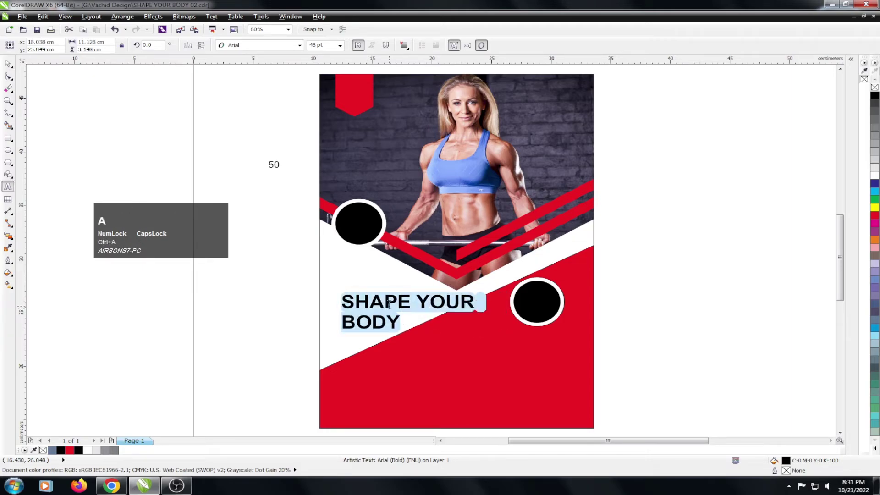
pyautogui.hotkey('ctrl', 'b')
pyautogui.hotkey('ctrl', 'b')
pyautogui.hotkey('ctrl', 'space')
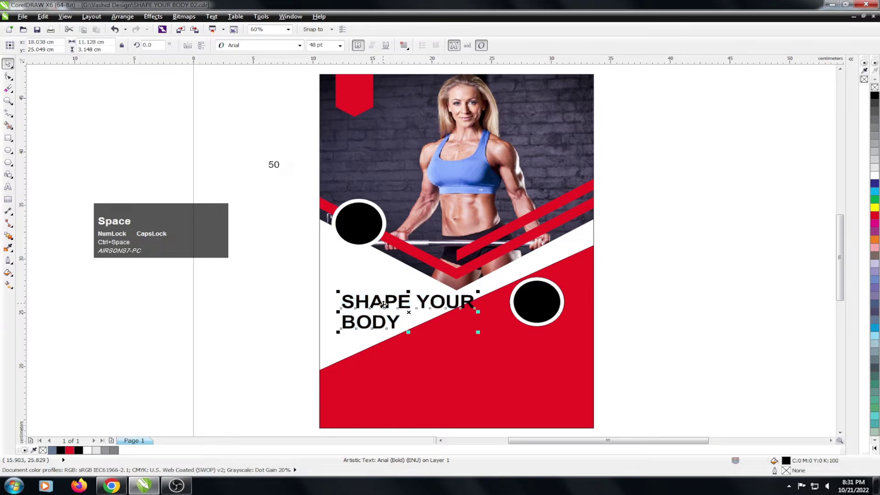
pyautogui.moveTo(383, 305); pyautogui.dragTo(384, 312)
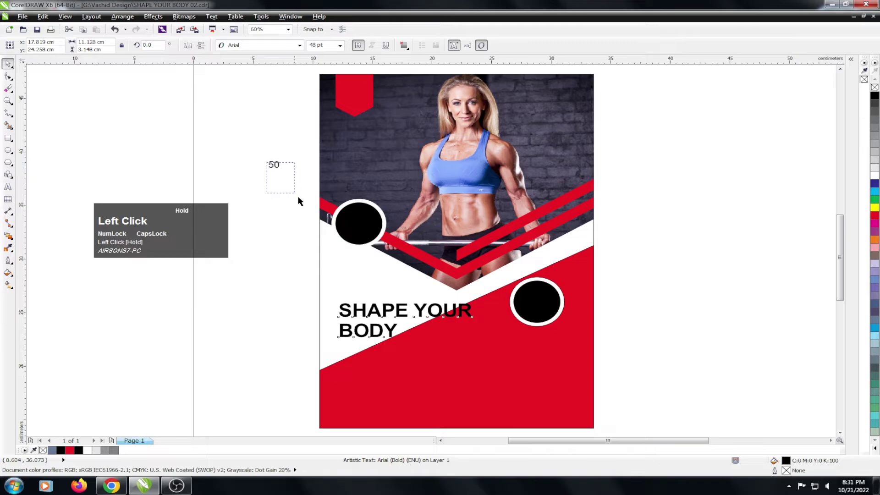
# - Change the "50" text to two centred bold lines reading "50%" and "OFF"
pyautogui.click(262, 163)
pyautogui.doubleClick(277, 172)
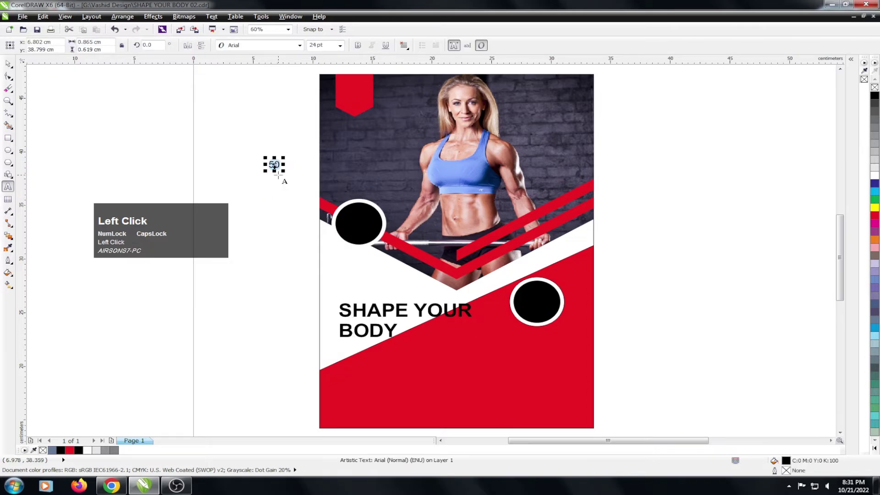
pyautogui.press('End')
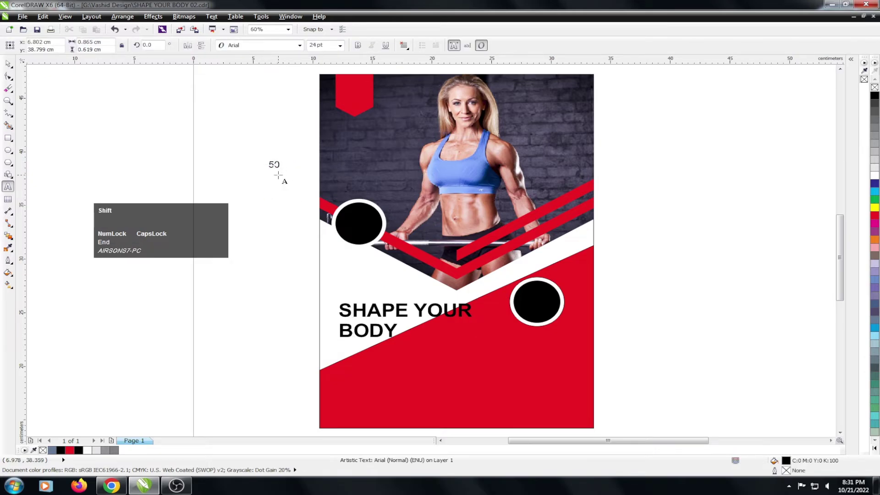
pyautogui.write('%')
pyautogui.hotkey('ctrl', 'a')
pyautogui.hotkey('ctrl', 'b')
pyautogui.press('space')
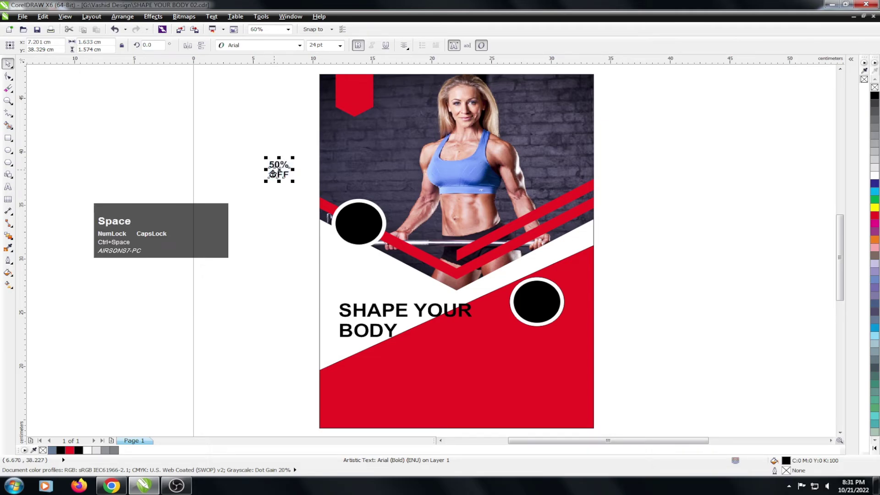
# - Move the "50% OFF" text onto the left black circle, fill it white, and bring it to the front
pyautogui.moveTo(274, 169); pyautogui.dragTo(331, 201)
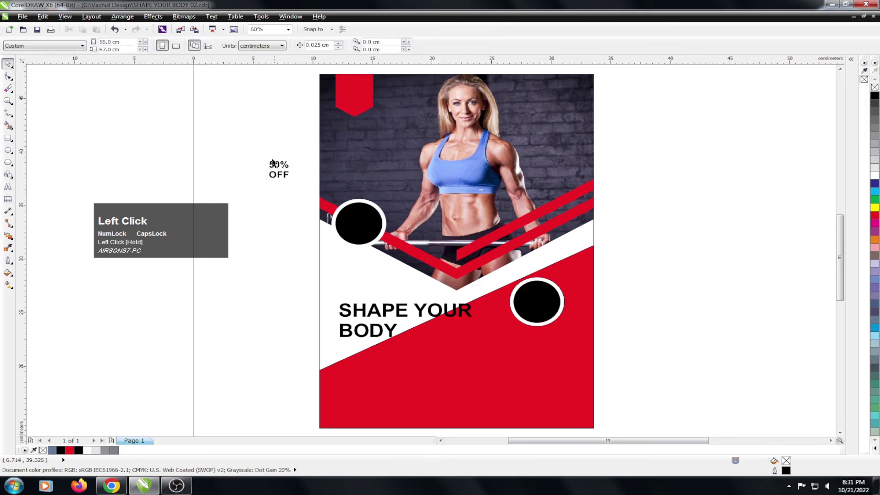
pyautogui.moveTo(272, 162); pyautogui.dragTo(356, 223)
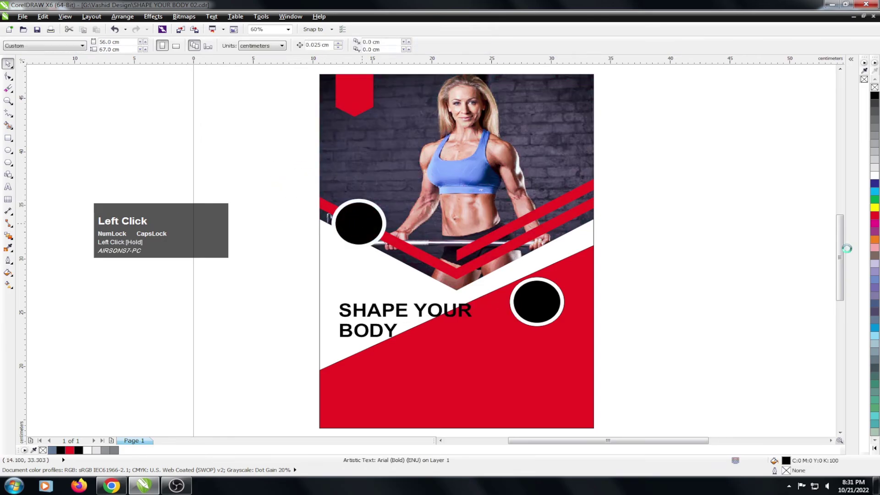
pyautogui.click(873, 176)
pyautogui.hotkey('shift', 'pageup')
# - Enlarge the "50% OFF" text to about 34.8 pt and centre it horizontally and vertically in its black circle
pyautogui.scroll(3, 371, 238)
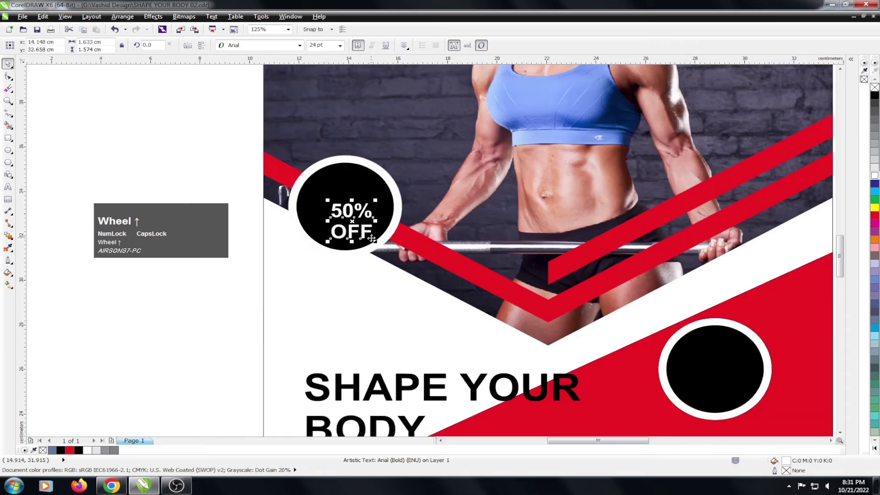
pyautogui.moveTo(376, 199); pyautogui.dragTo(397, 182)
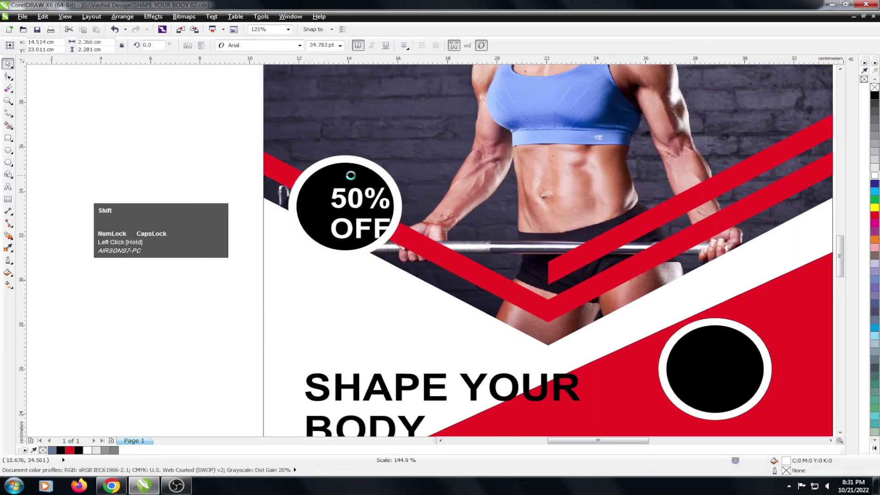
pyautogui.keyDown('shift'); pyautogui.click(349, 175); pyautogui.keyUp('shift')
pyautogui.press('c')
pyautogui.press('e')
pyautogui.click(196, 139)
# - Copy the "50% OFF" text to the right black circle and change the copy to "OPEN" / "24/7"
pyautogui.scroll(-3, 233, 166)
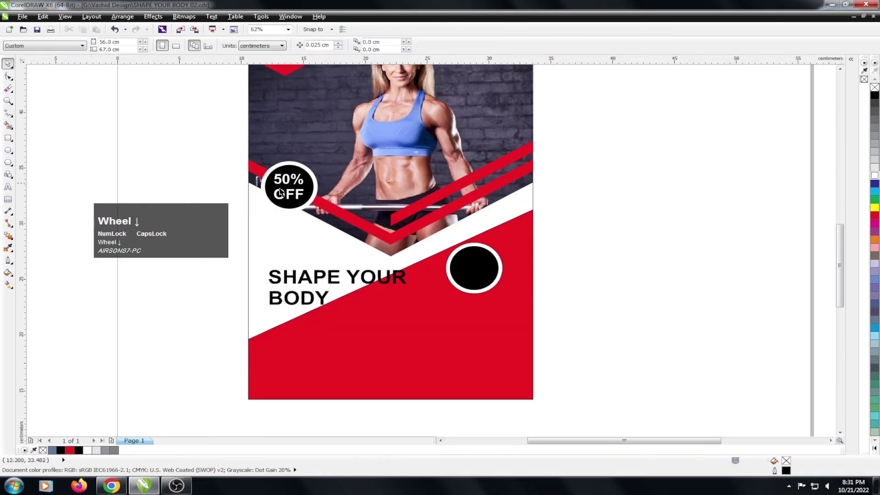
pyautogui.moveTo(289, 186); pyautogui.dragTo(480, 262)
pyautogui.doubleClick(479, 262)
pyautogui.hotkey('ctrl', 'a')
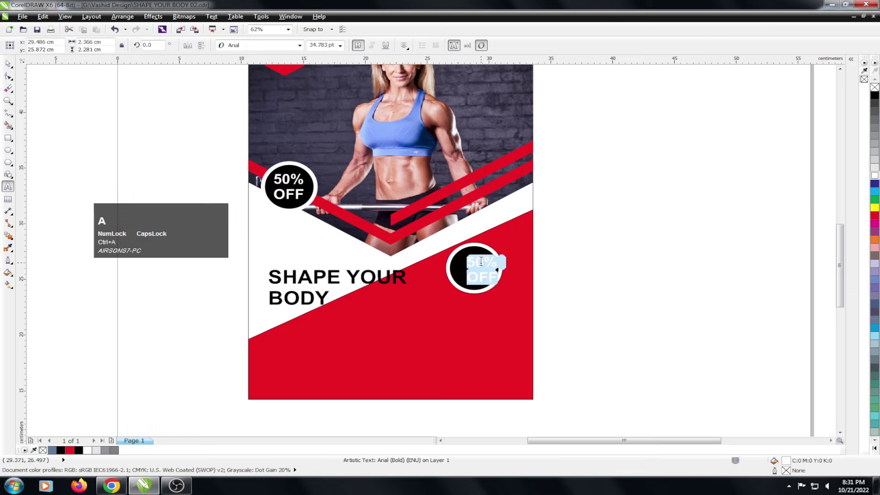
pyautogui.write('OPEN')
pyautogui.press('Return')
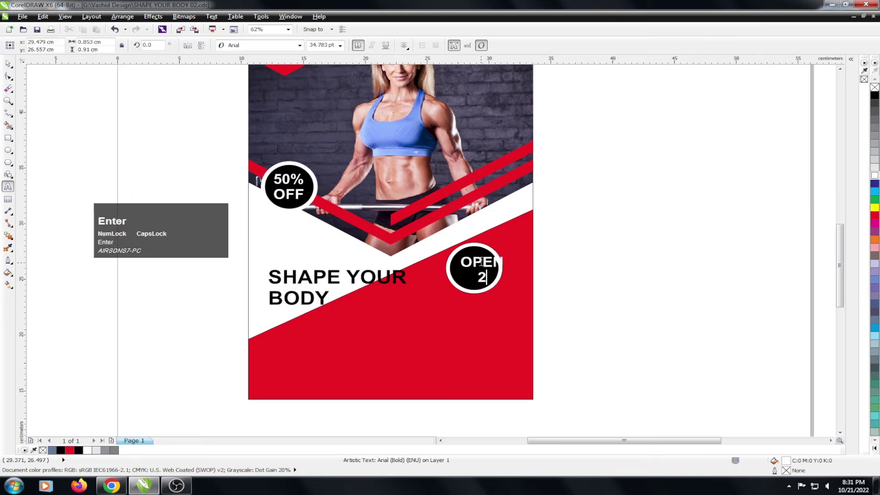
pyautogui.write('24/7')
pyautogui.hotkey('ctrl', 'space')
# - Centre the "OPEN 24/7" text horizontally and vertically in its black circle
pyautogui.scroll(3, 477, 259)
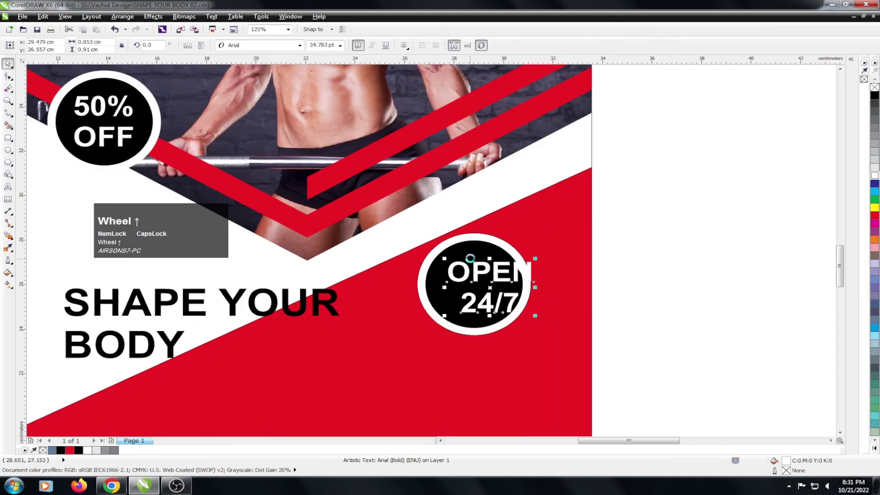
pyautogui.keyDown('shift'); pyautogui.click(467, 256); pyautogui.keyUp('shift')
pyautogui.press('c')
pyautogui.press('e')
# - Remove the outlines from all objects of the "OPEN 24/7" and "50% OFF" badges
pyautogui.moveTo(590, 197); pyautogui.dragTo(411, 389)
pyautogui.rightClick(875, 95)
pyautogui.scroll(-3, 484, 247)
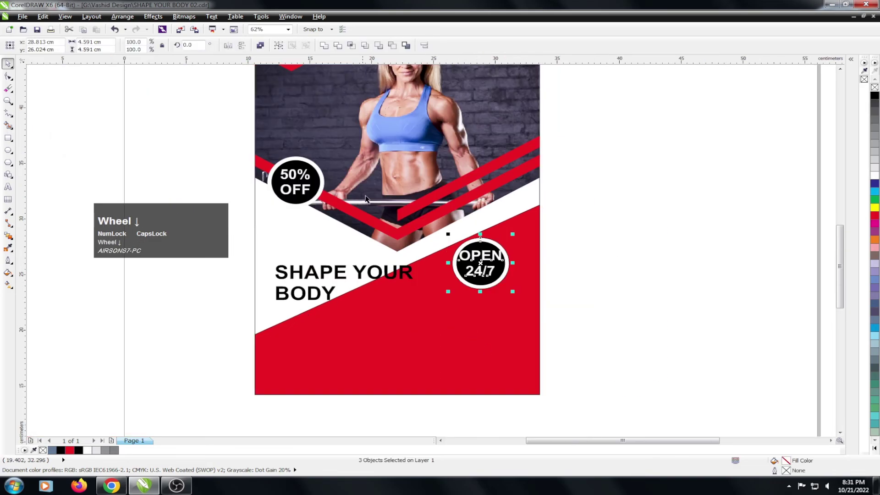
pyautogui.click(295, 183)
pyautogui.rightClick(874, 95)
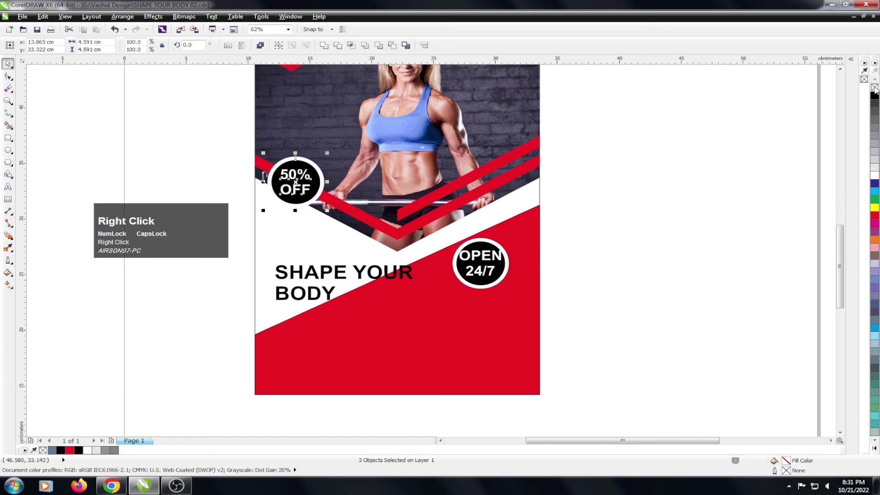
# - Fill the white poster background between the photo and the red shape with light grey
pyautogui.click(287, 246)
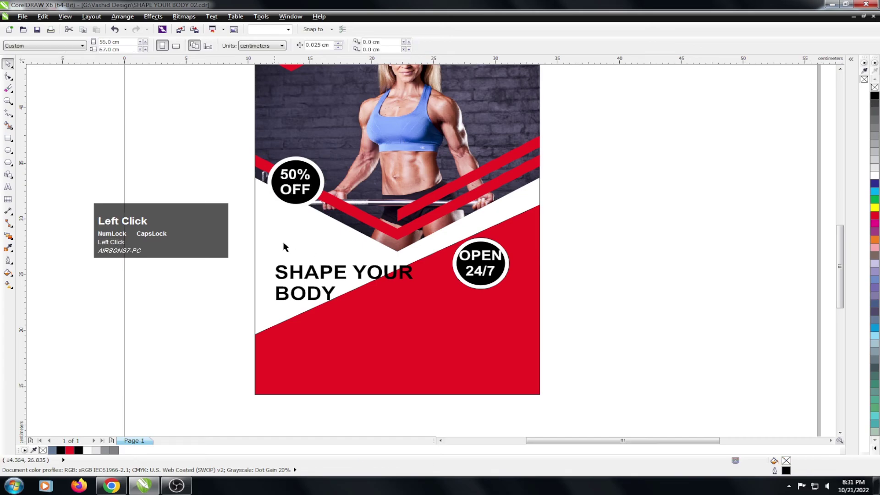
pyautogui.click(873, 171)
pyautogui.scroll(-3, 553, 288)
pyautogui.click(328, 160)
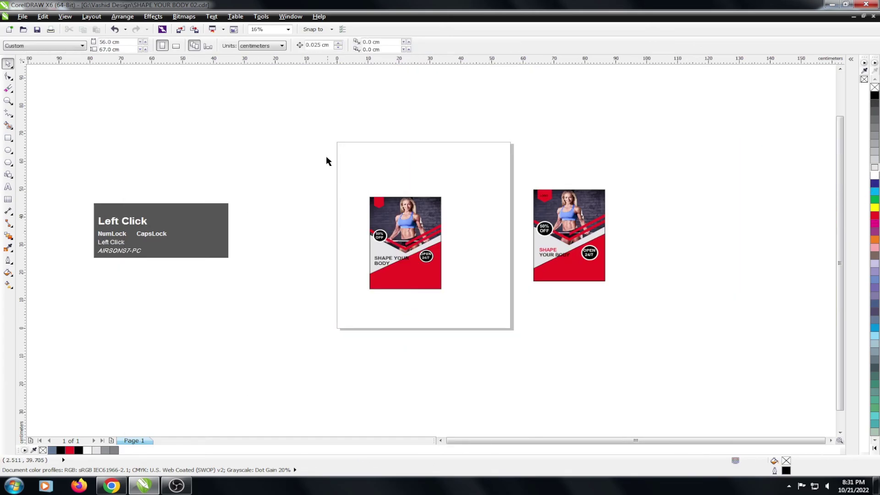
# - Zoom to the whole poster and examine it in a full-screen preview
pyautogui.moveTo(326, 157); pyautogui.dragTo(472, 329)
pyautogui.hotkey('shift', 'F2')
pyautogui.press('F9')
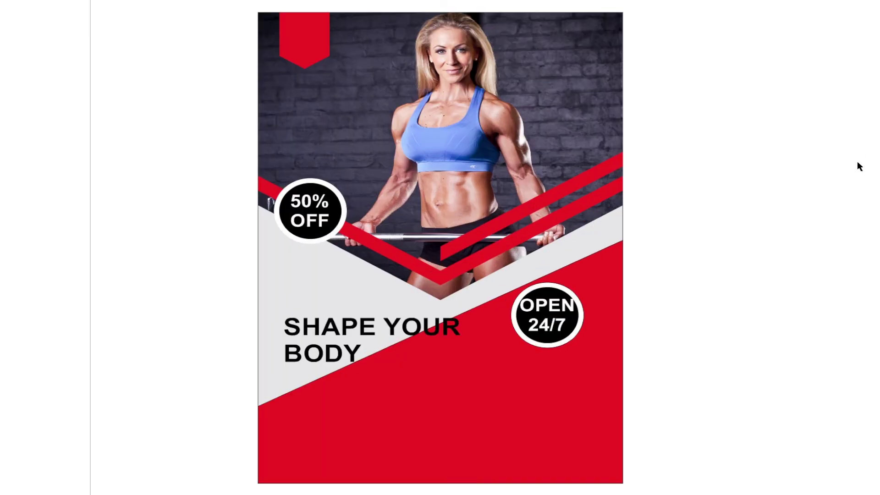